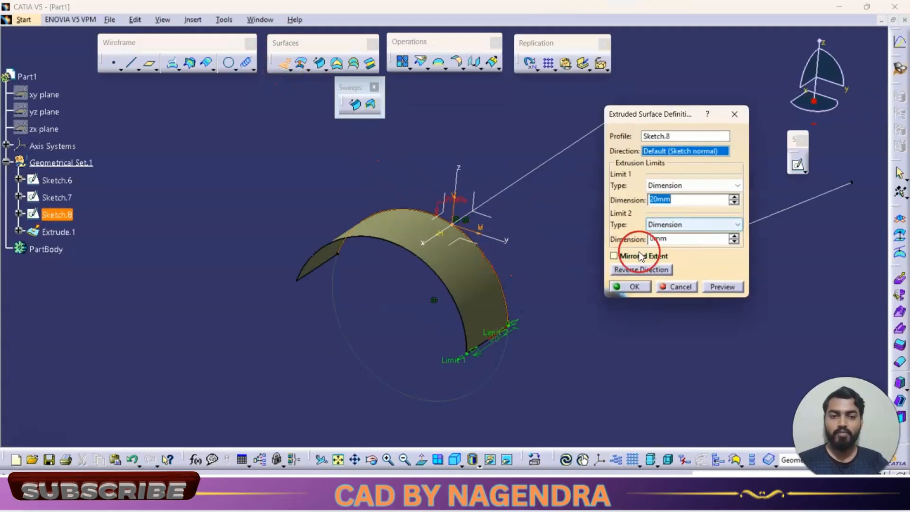
Extrude the arc profile Sketch.8 into a surface on one side of its sketch plane, with mirrored extent off
click(638, 256)
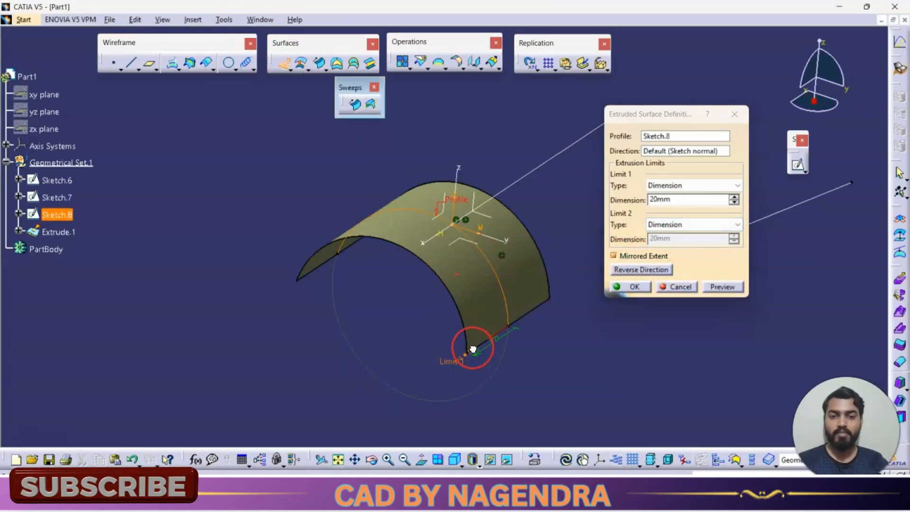
drag(474, 353, 440, 368)
click(622, 258)
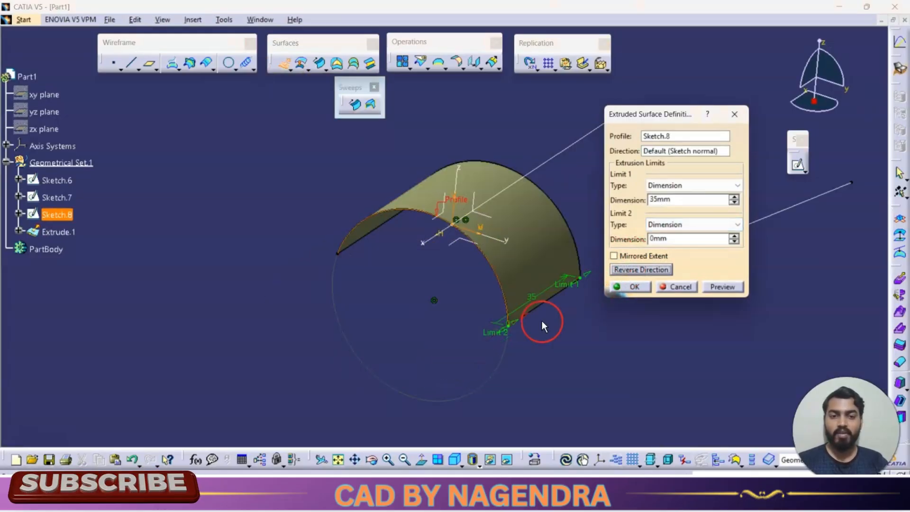
click(632, 286)
ctrl+middle_drag(604, 319, 508, 346)
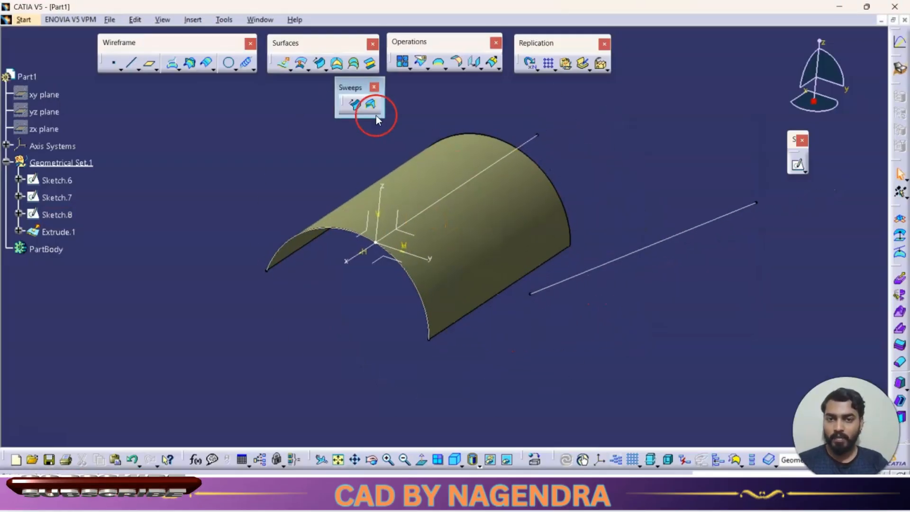
Try to sweep a line profile with reference surface, using Sketch.6 as guide curve and Extrude.1 as reference surface
click(357, 103)
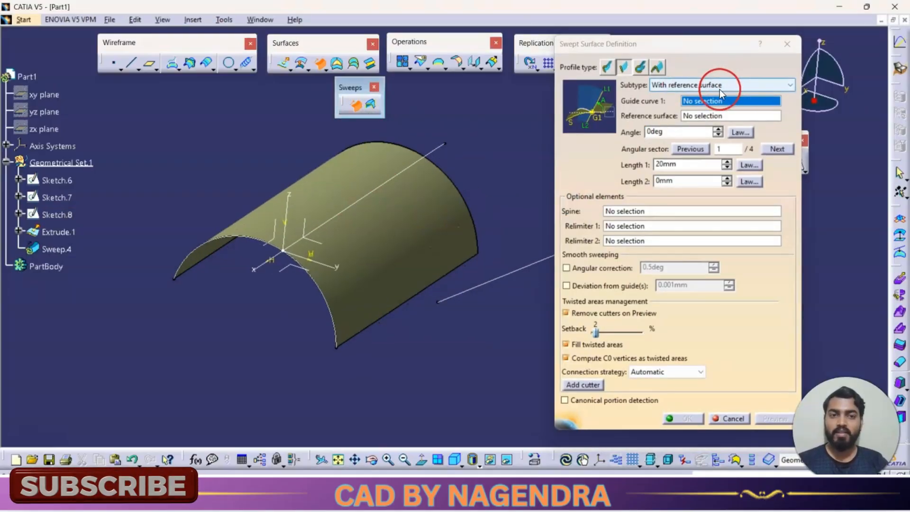
click(715, 100)
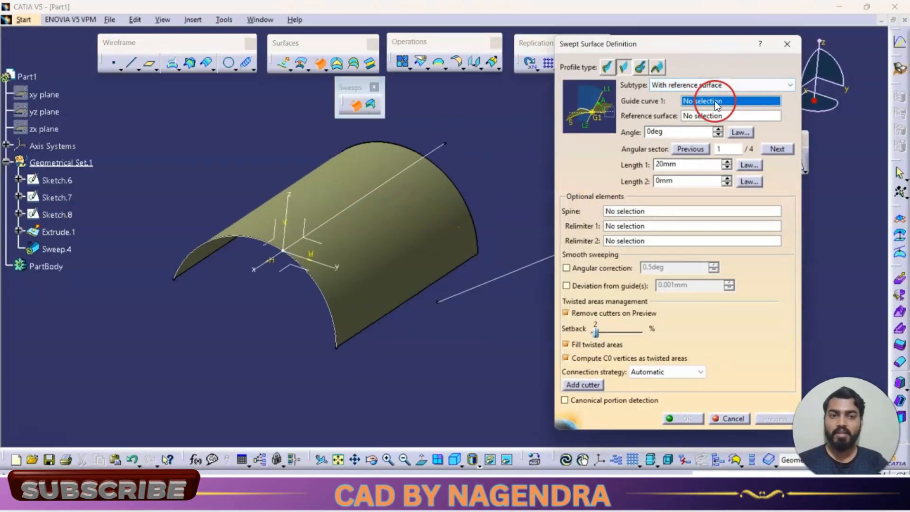
click(373, 191)
middle_drag(283, 332, 334, 313)
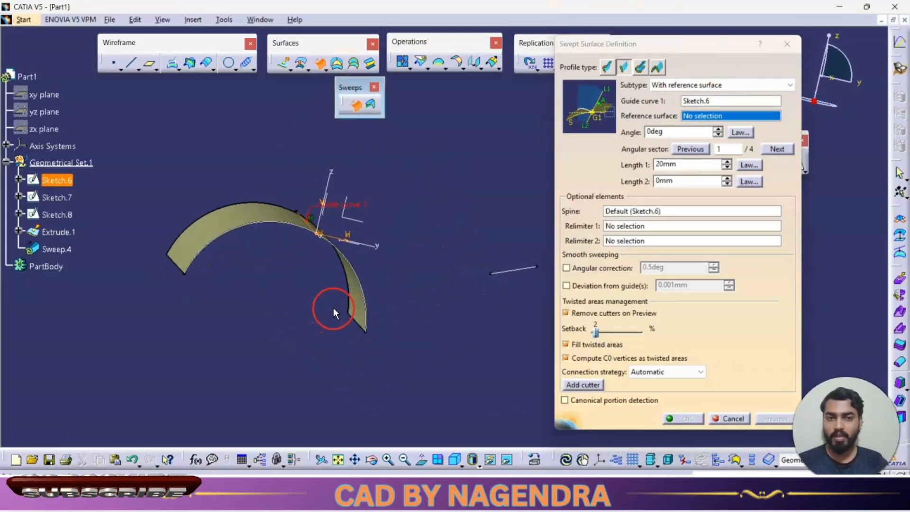
click(255, 210)
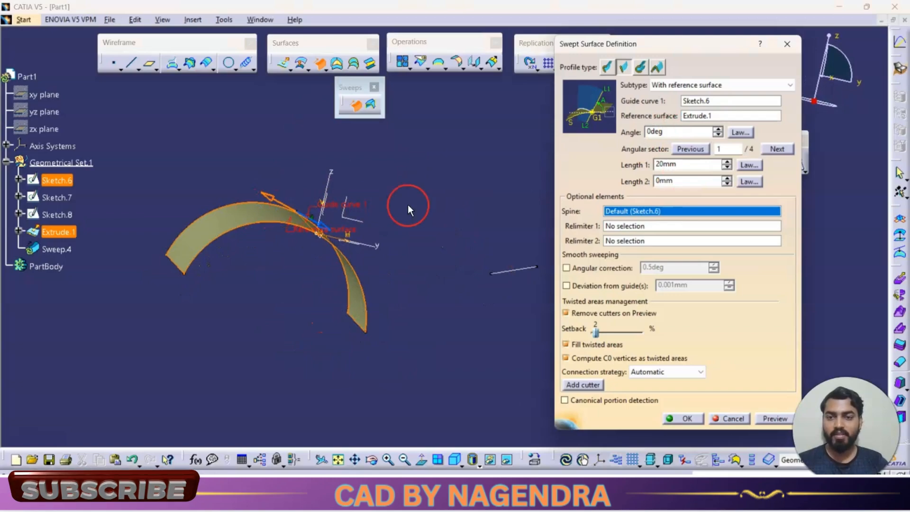
middle_drag(407, 204, 361, 231)
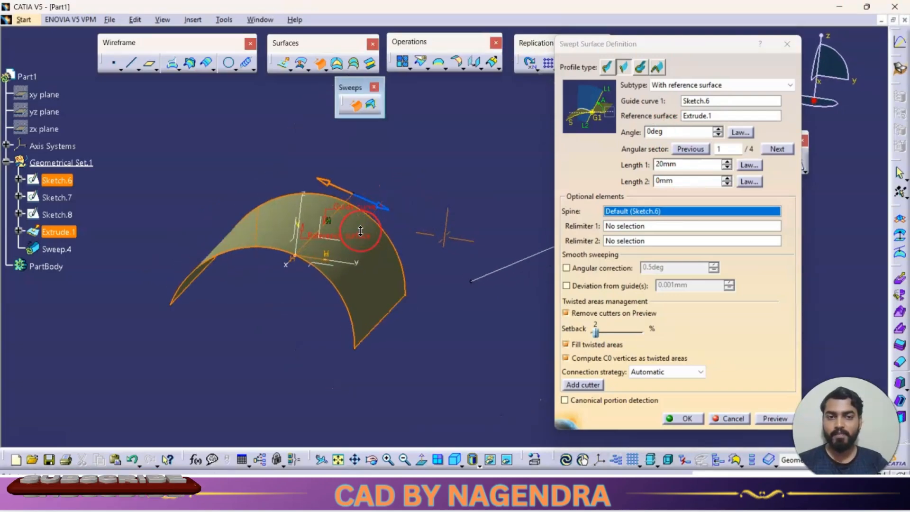
click(769, 420)
click(537, 279)
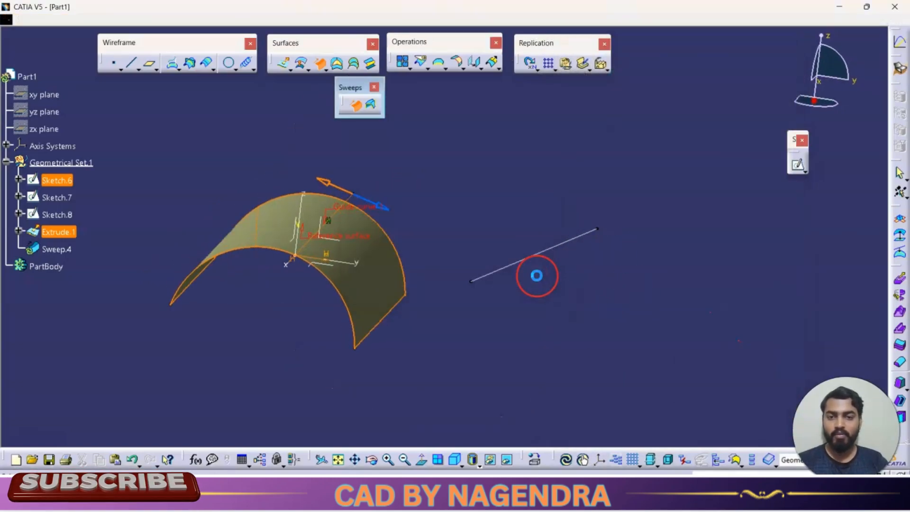
click(345, 186)
click(799, 44)
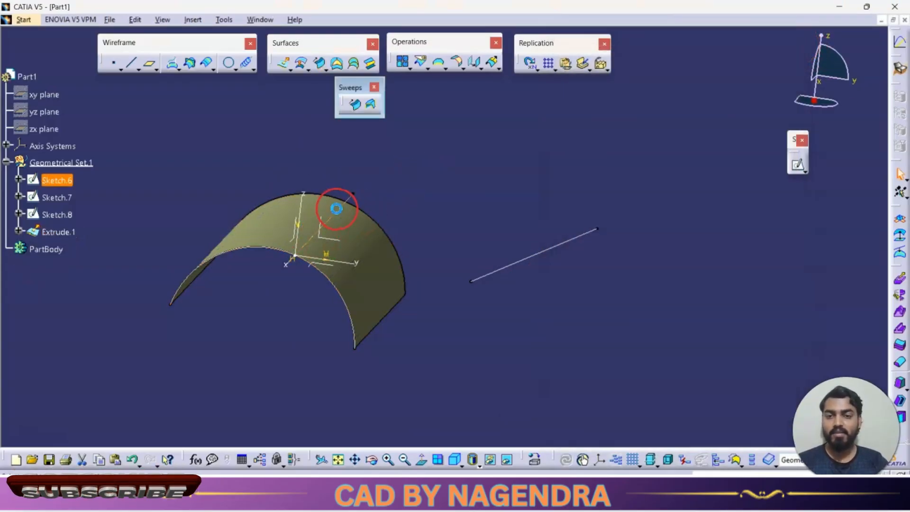
double_click(337, 209)
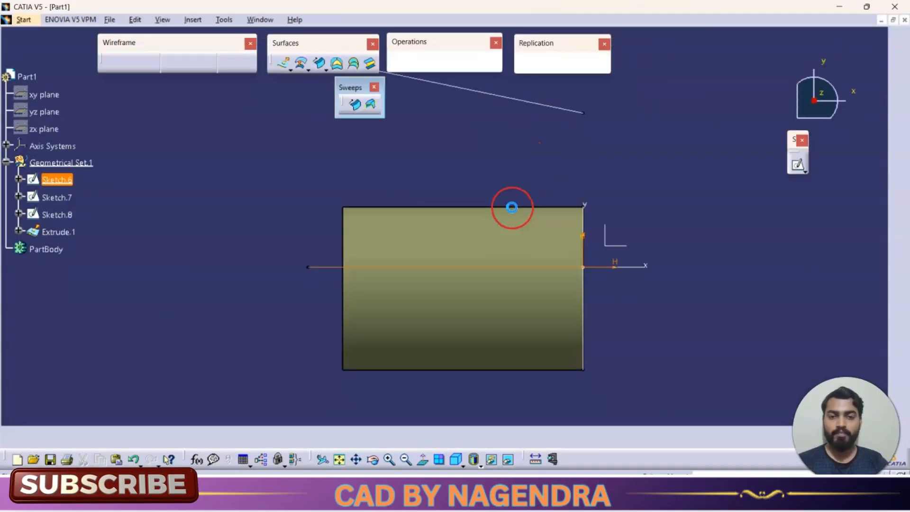
right_click(411, 222)
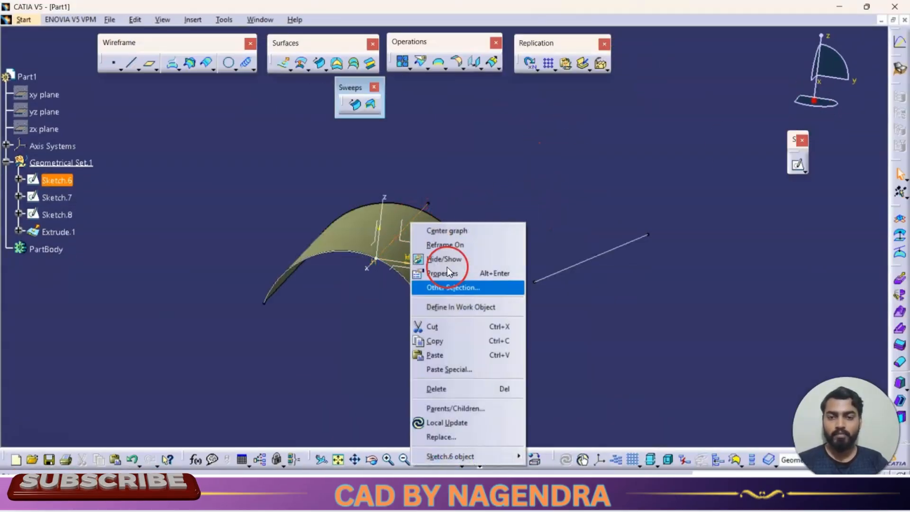
Close the current part and create a new part named Part1 with a geometrical set and hybrid design disabled
click(905, 19)
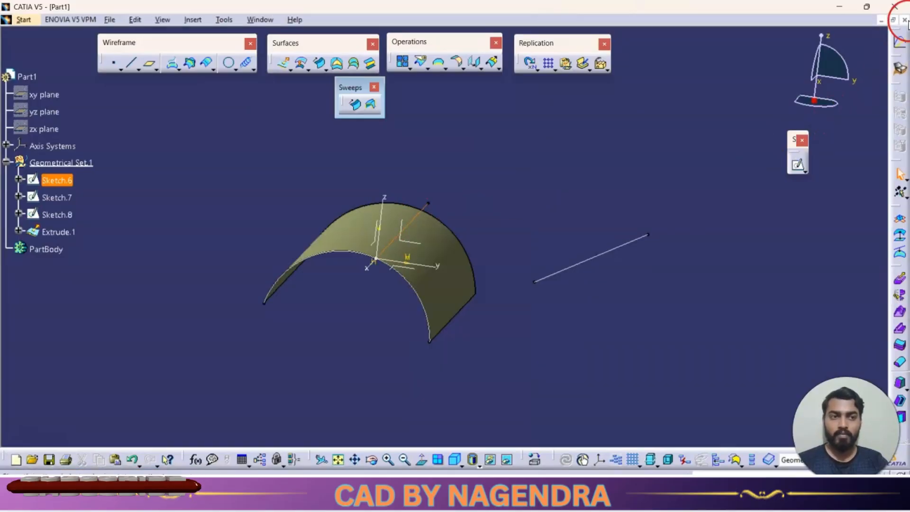
click(482, 280)
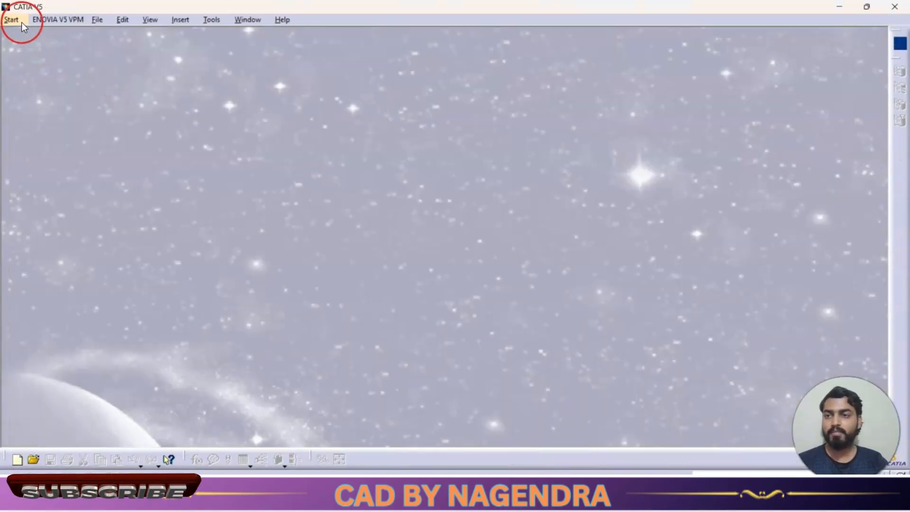
click(11, 20)
click(57, 92)
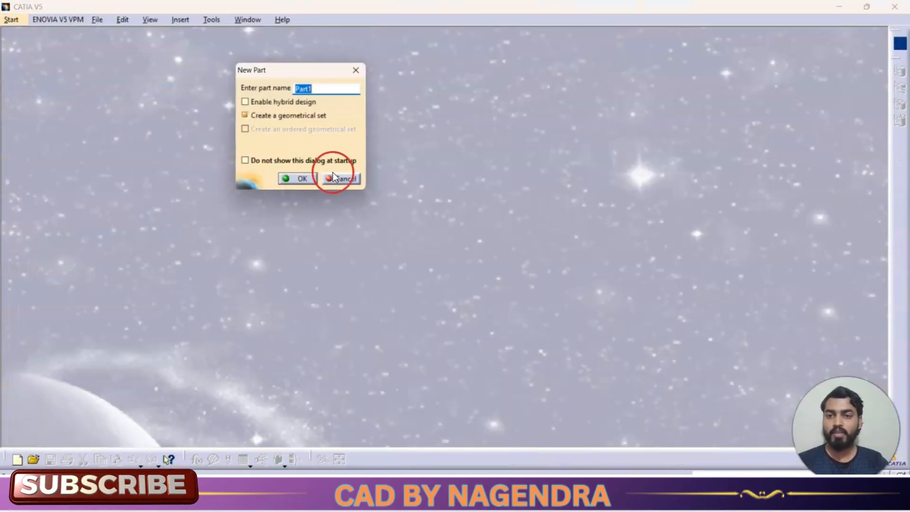
click(286, 181)
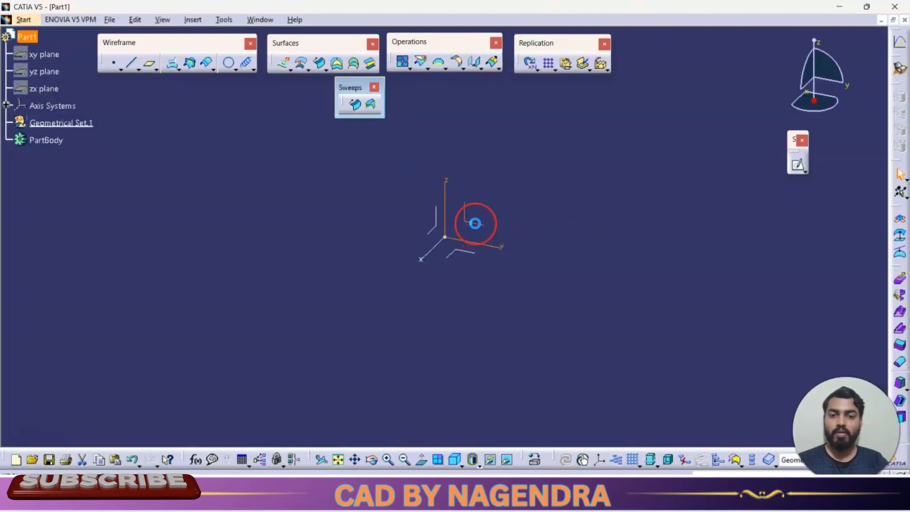
click(613, 161)
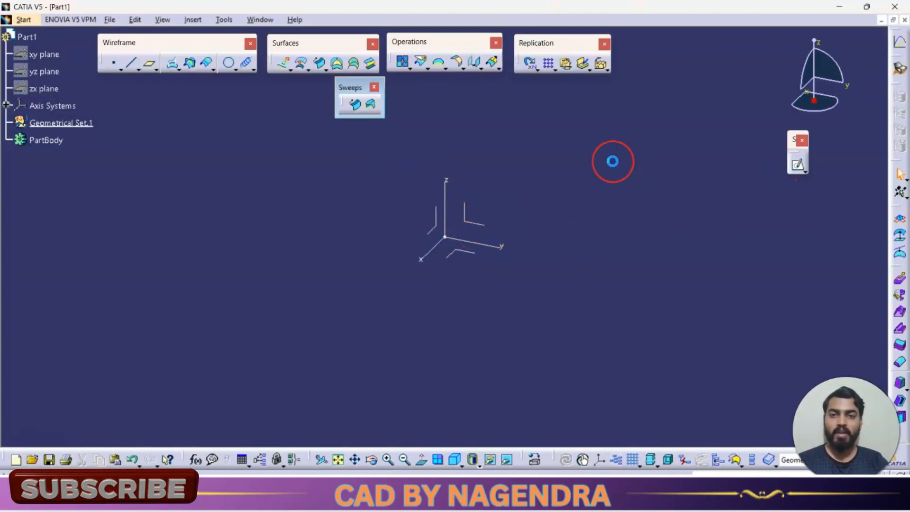
Define a cylinder surface at the axis system origin, directed along the X axis, with a 26 mm radius
click(302, 71)
click(359, 83)
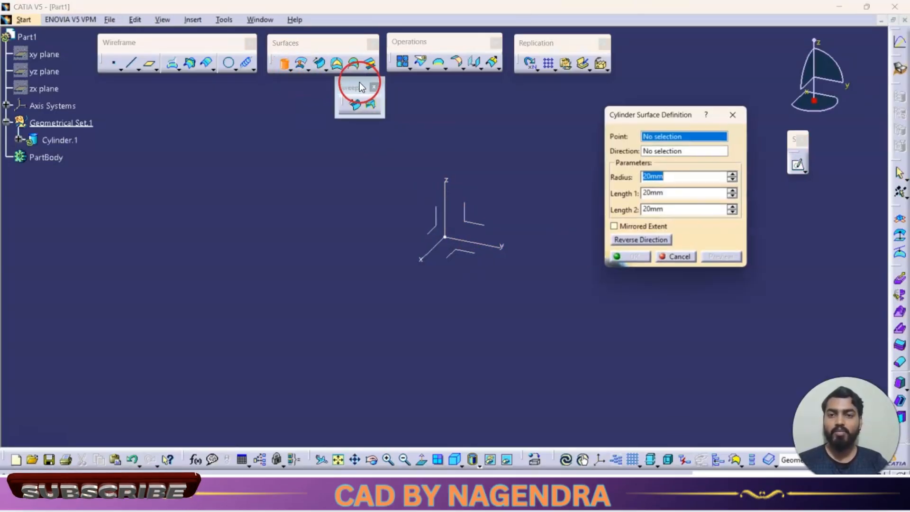
click(581, 155)
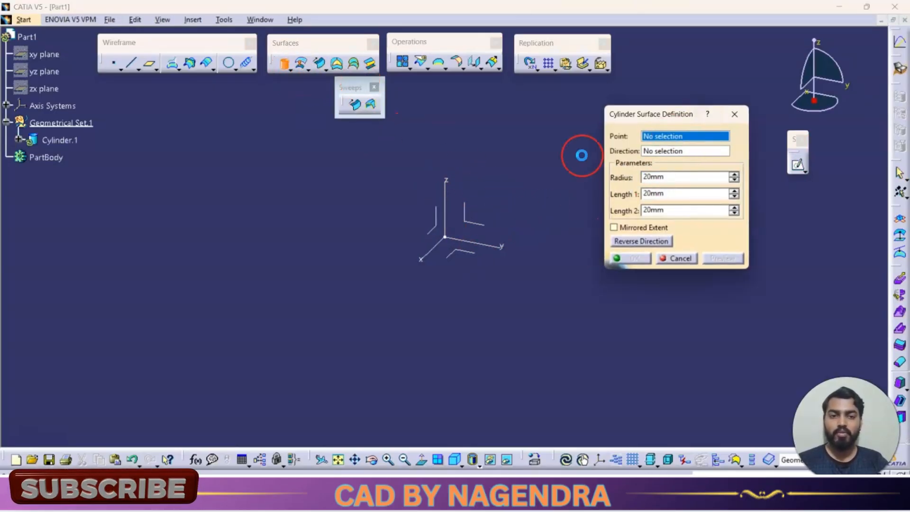
click(446, 240)
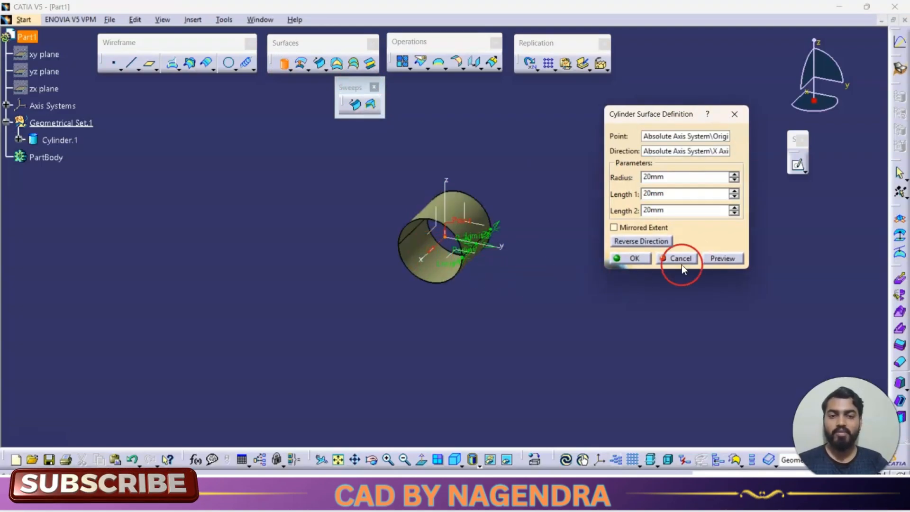
click(735, 174)
click(734, 174)
click(734, 174)
click(734, 174)
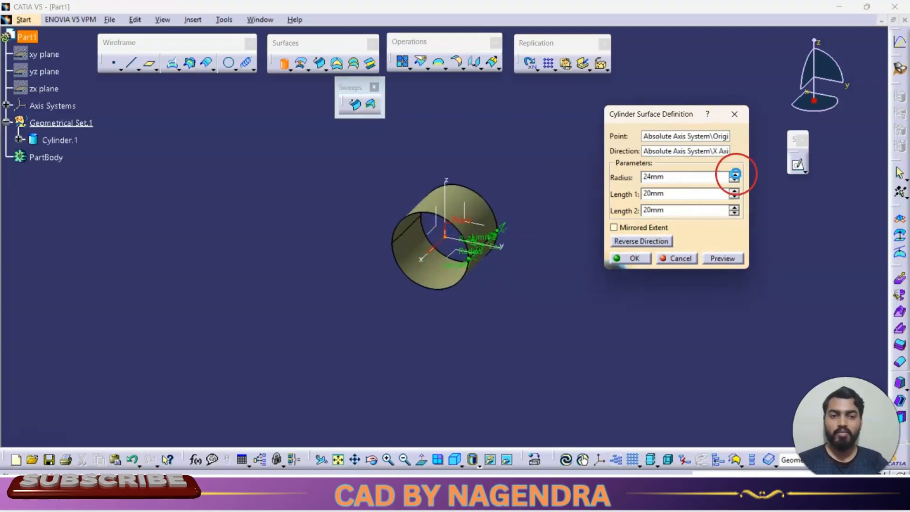
click(735, 174)
click(735, 174)
Lengthen the cylinder surface along X and create it with mirrored extent on both sides of the origin
drag(428, 261, 426, 304)
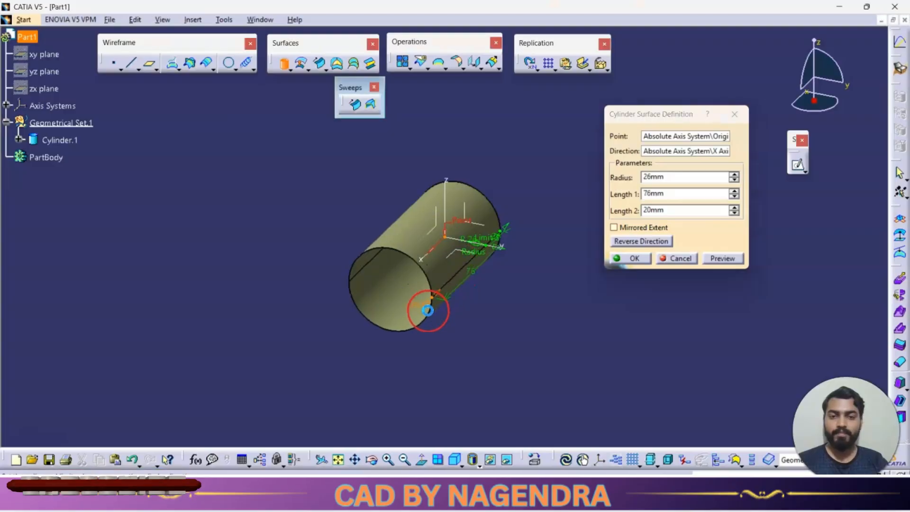
click(615, 228)
click(624, 259)
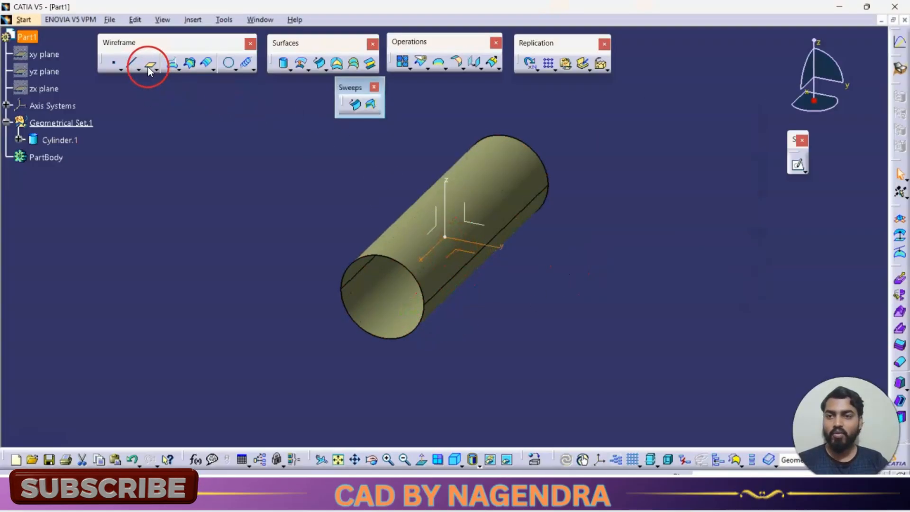
Create a reference plane offset 58 mm above the XY plane
click(150, 66)
drag(435, 218, 431, 143)
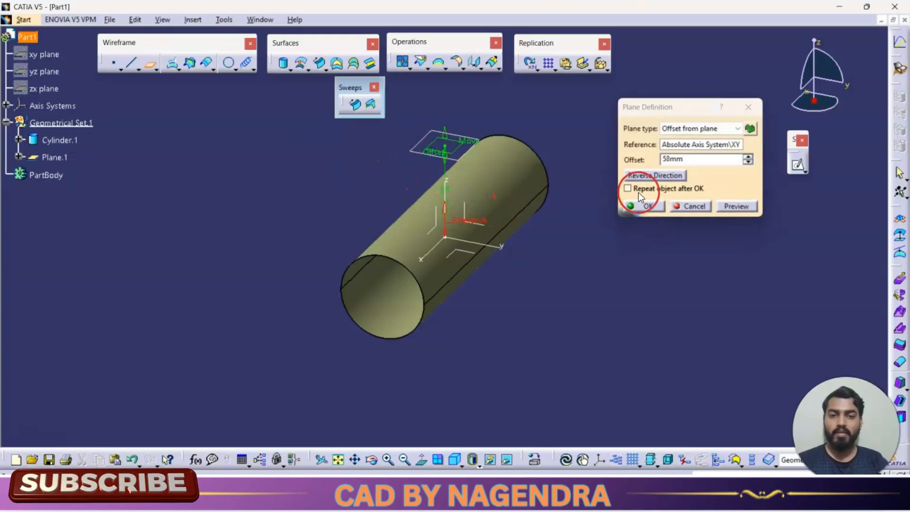
click(655, 205)
Sketch a line on the offset plane along the horizontal axis, symmetric about the origin
click(477, 143)
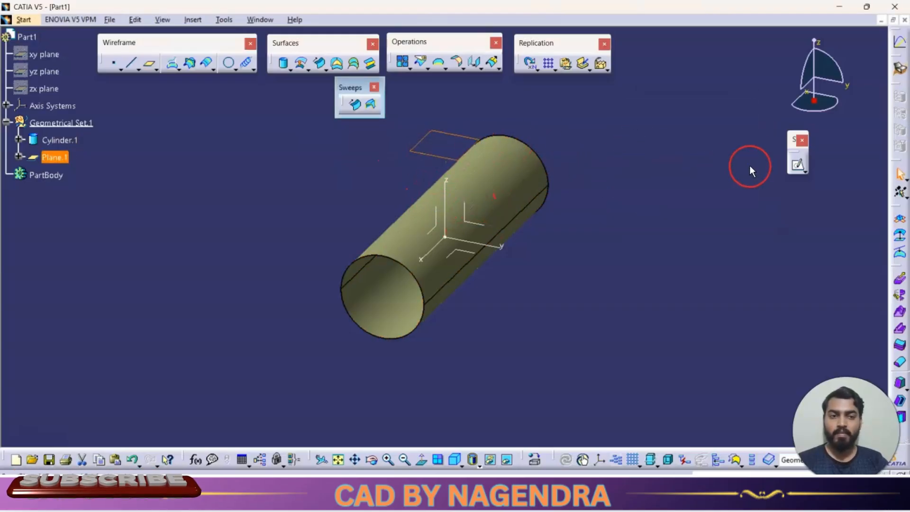
click(798, 165)
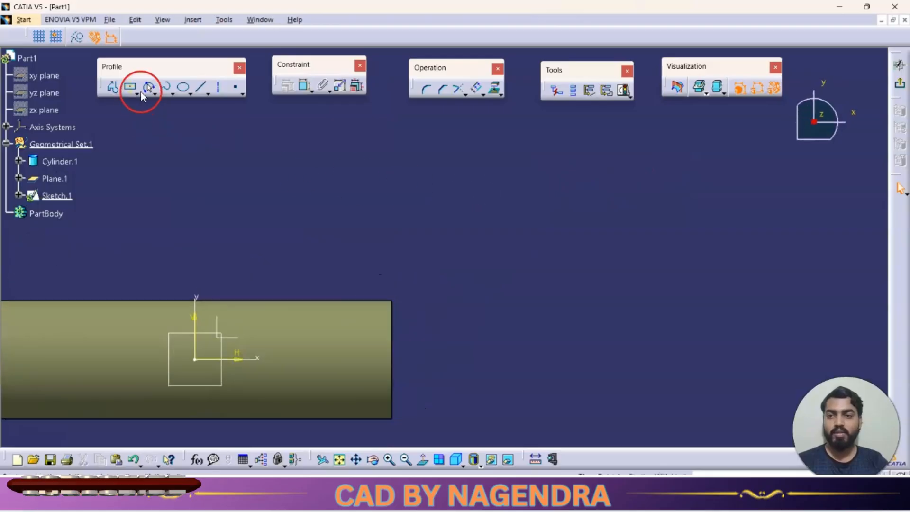
drag(155, 88, 175, 102)
click(162, 151)
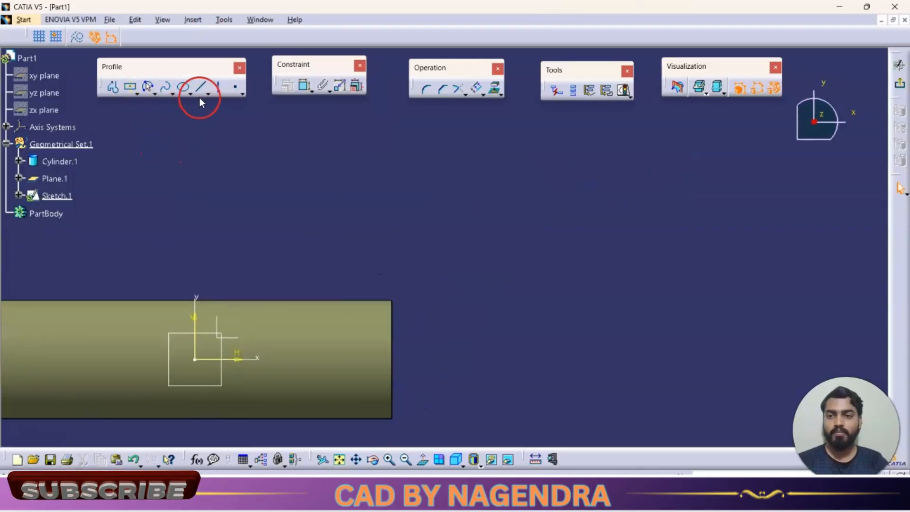
click(201, 89)
middle_drag(252, 211, 625, 168)
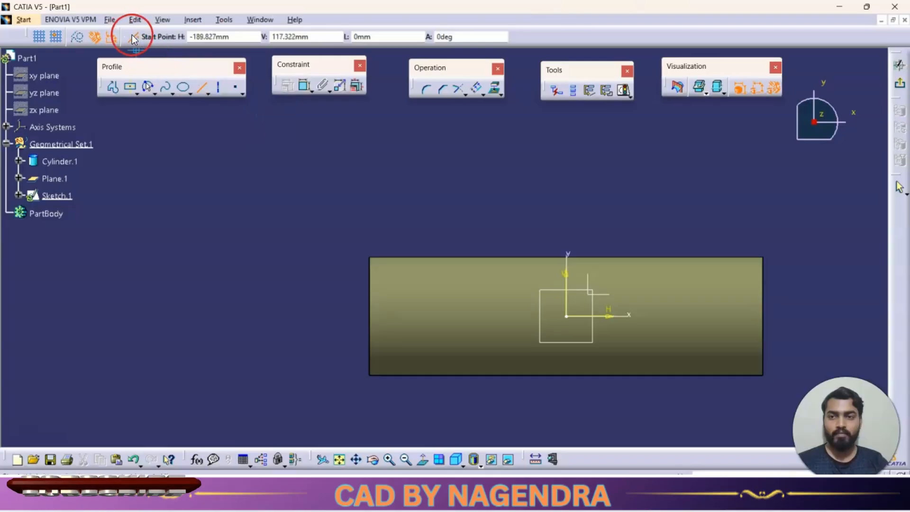
click(567, 316)
click(713, 317)
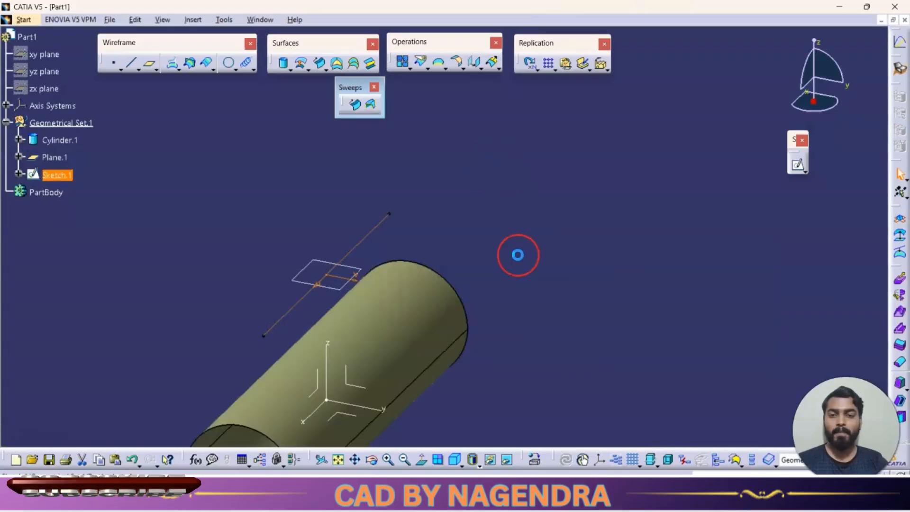
Project the sketched line onto the cylinder surface along the Z axis, keeping the nearest solution and no smoothing
middle_drag(518, 255, 575, 172)
click(175, 63)
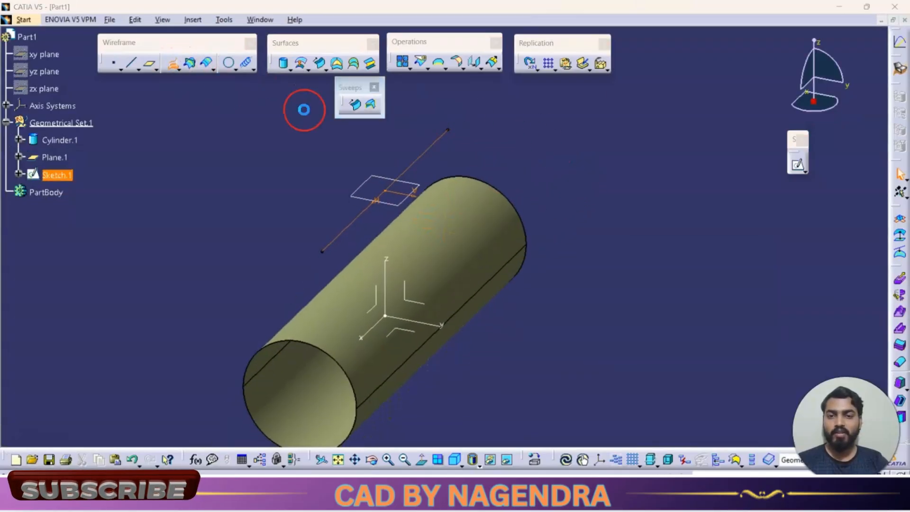
click(695, 123)
click(716, 128)
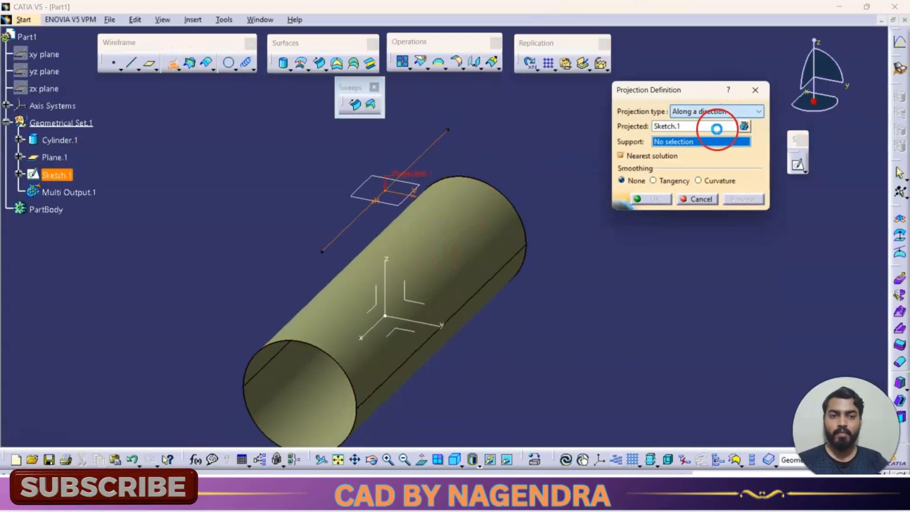
click(467, 250)
click(386, 262)
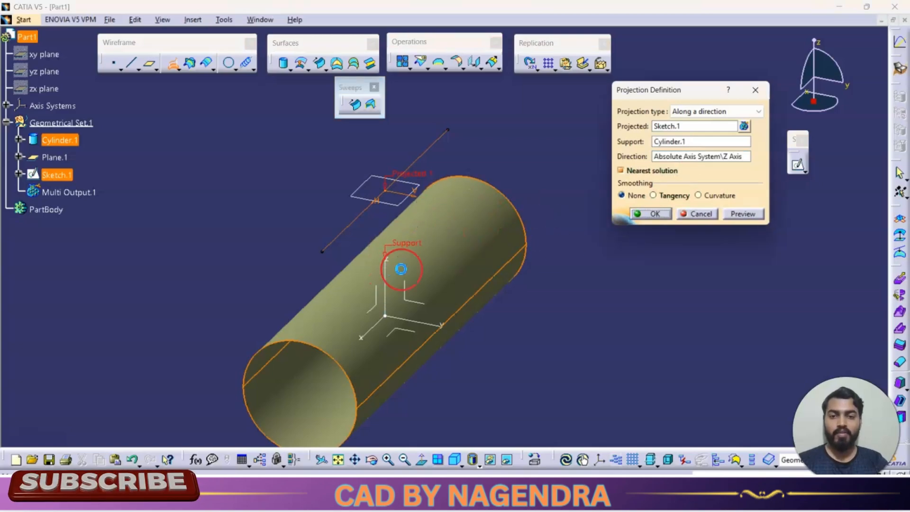
click(653, 214)
middle_drag(648, 228, 547, 271)
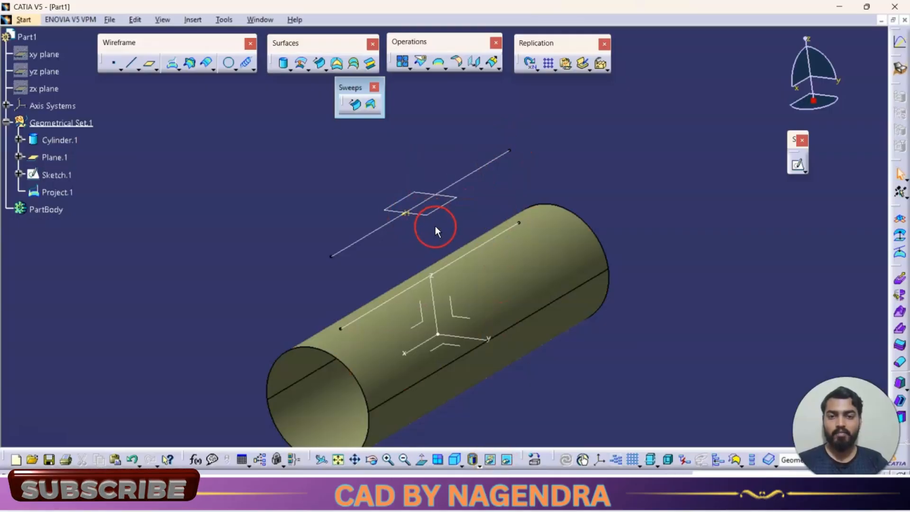
Hide the sketched line on the offset plane above the cylinder
click(404, 199)
click(492, 459)
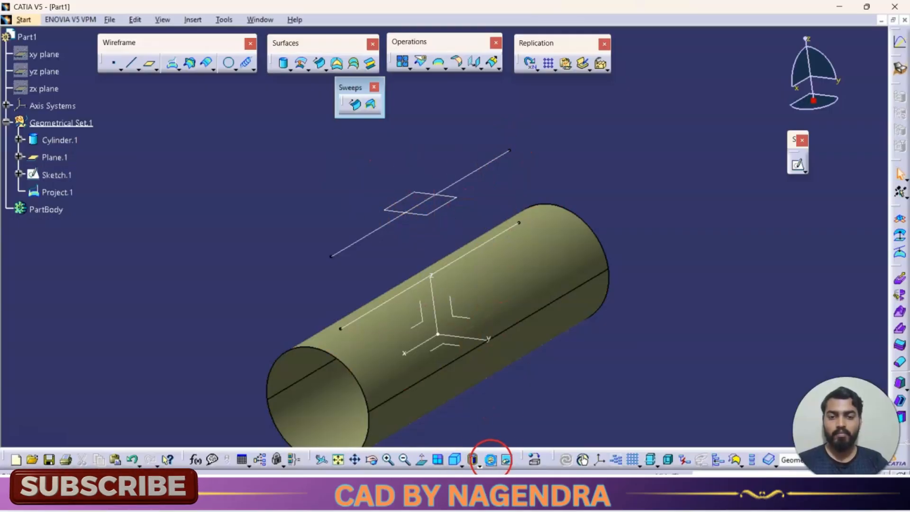
click(385, 229)
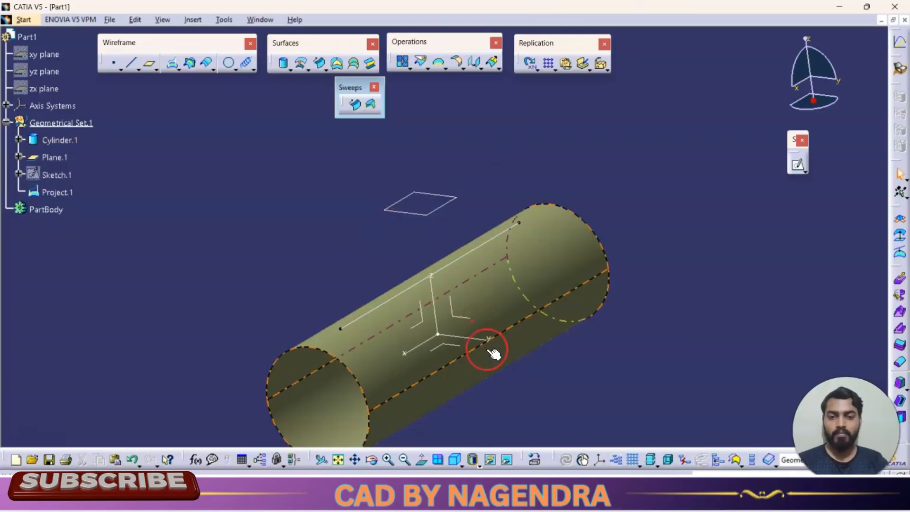
Hide the offset plane and preview a linear sweep with reference surface, using the projected line as guide and the cylinder as reference
click(448, 202)
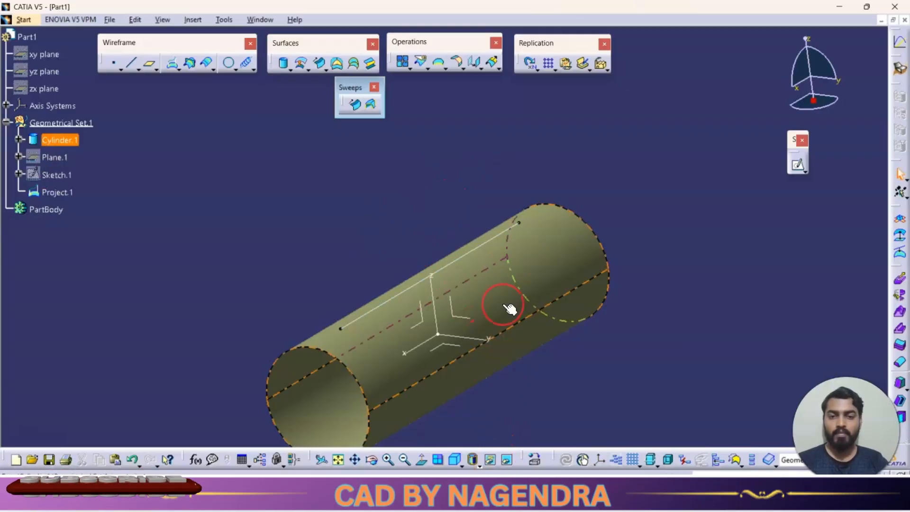
middle_drag(528, 241, 522, 246)
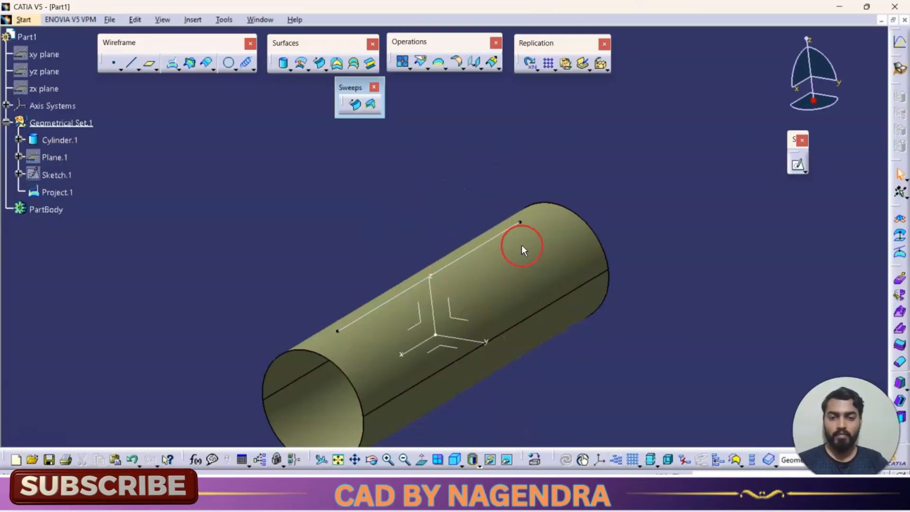
click(356, 107)
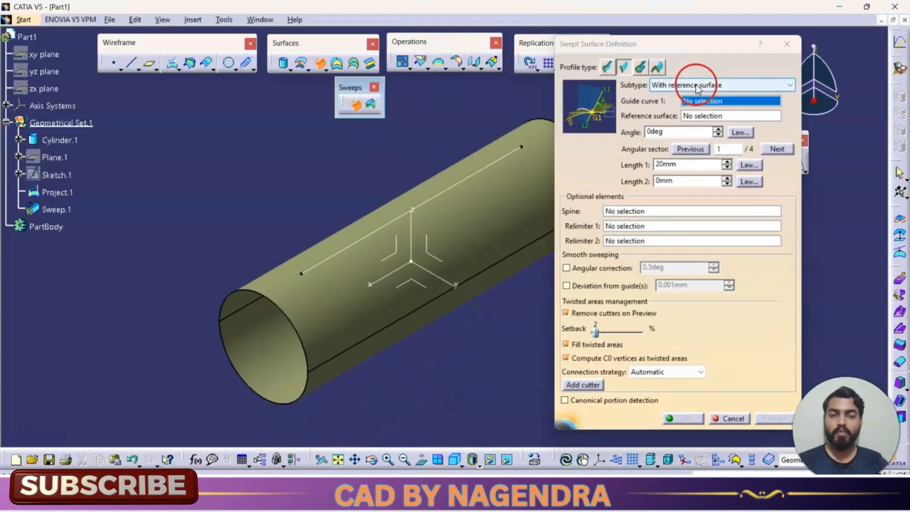
click(476, 172)
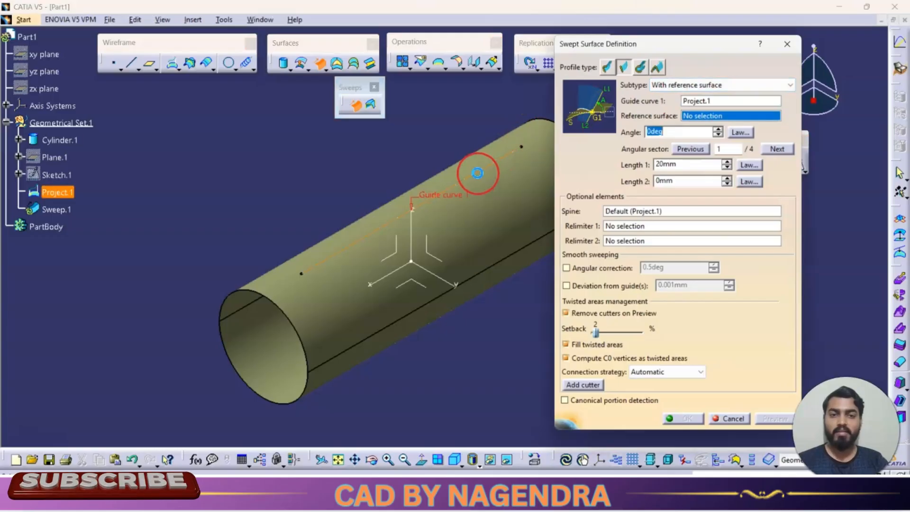
click(512, 212)
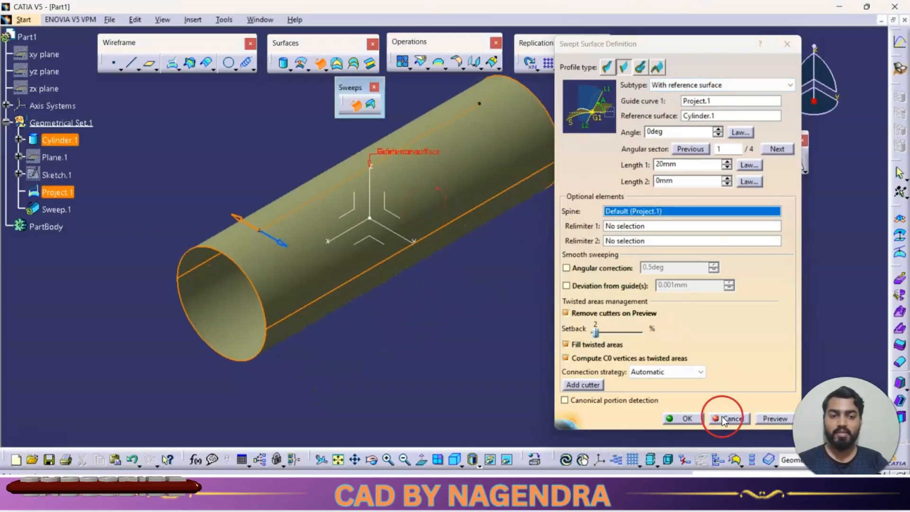
click(761, 418)
Set Length 1 of the swept surface to 51 mm and preview it on the cylinder
middle_drag(347, 300, 417, 190)
click(726, 162)
click(726, 162)
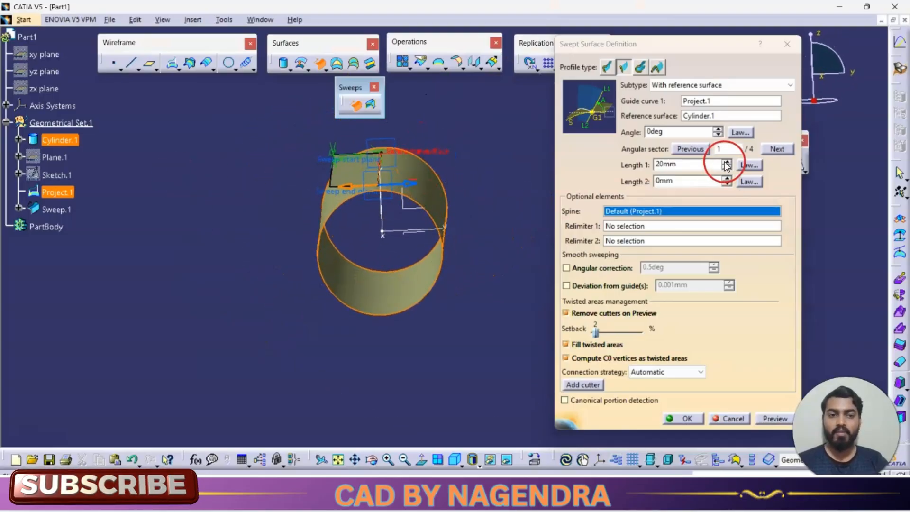
click(727, 162)
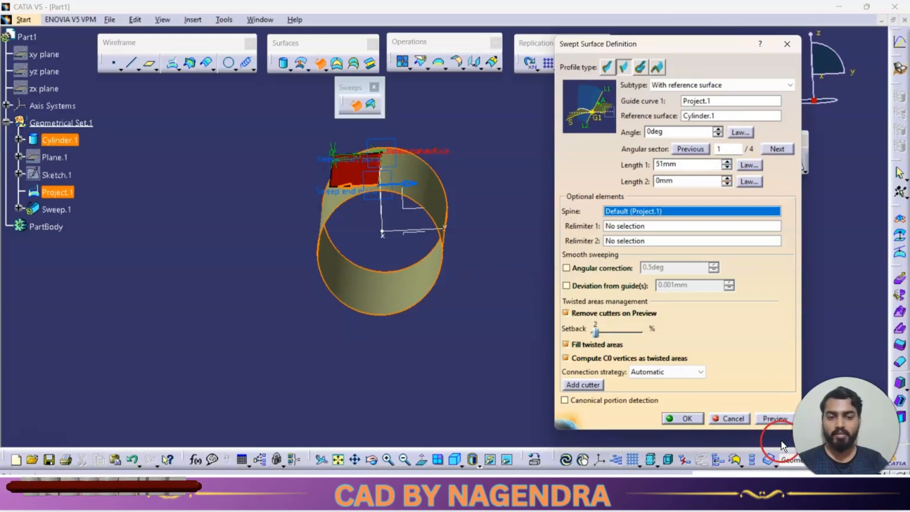
click(772, 421)
middle_drag(492, 305, 370, 302)
Set the sweep angle relative to the cylinder to 16 degrees, preview it and inspect the tilted surface
click(718, 129)
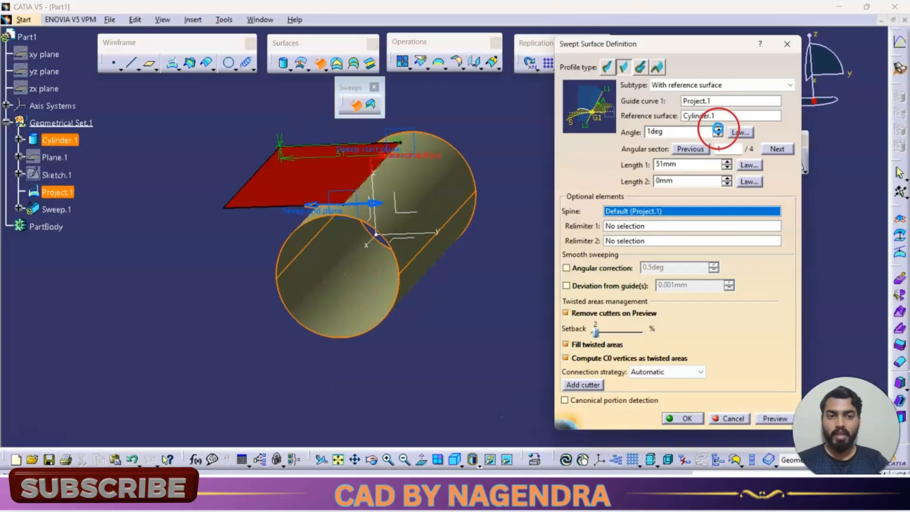
click(776, 420)
middle_drag(502, 244, 287, 156)
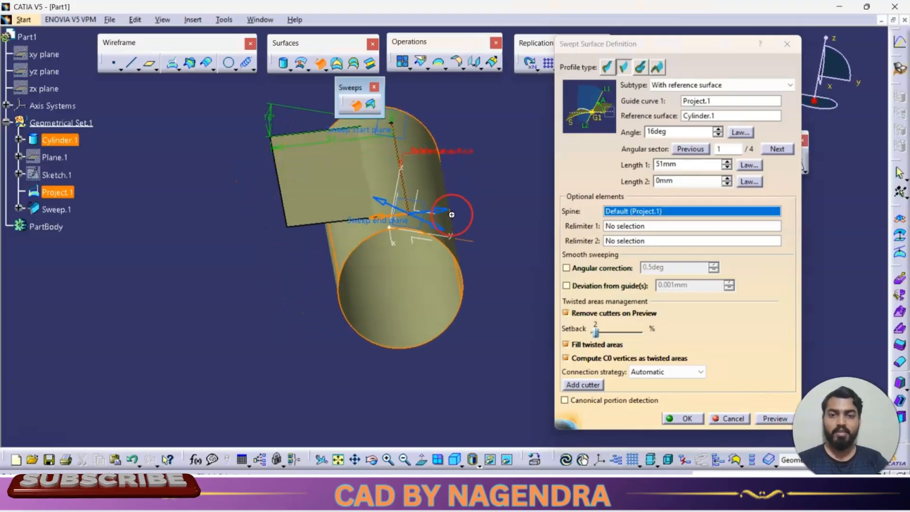
middle_drag(452, 215, 445, 156)
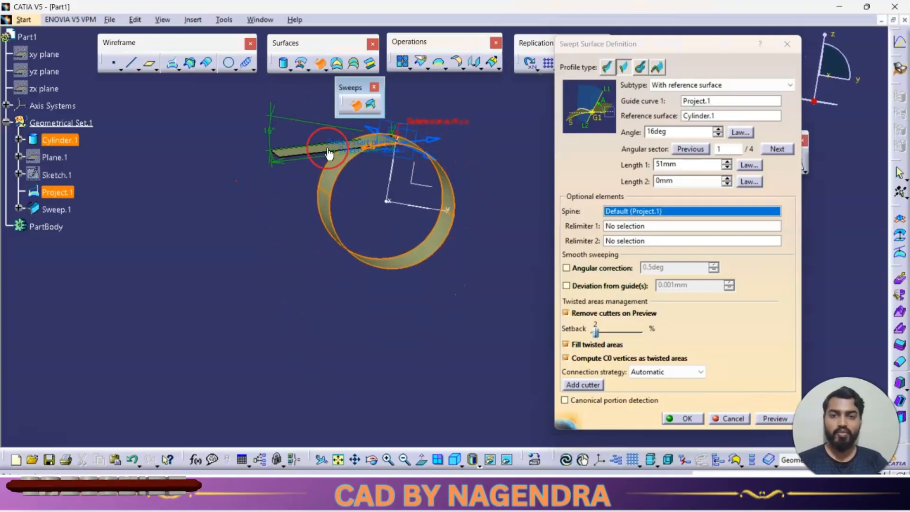
middle_drag(330, 154, 376, 224)
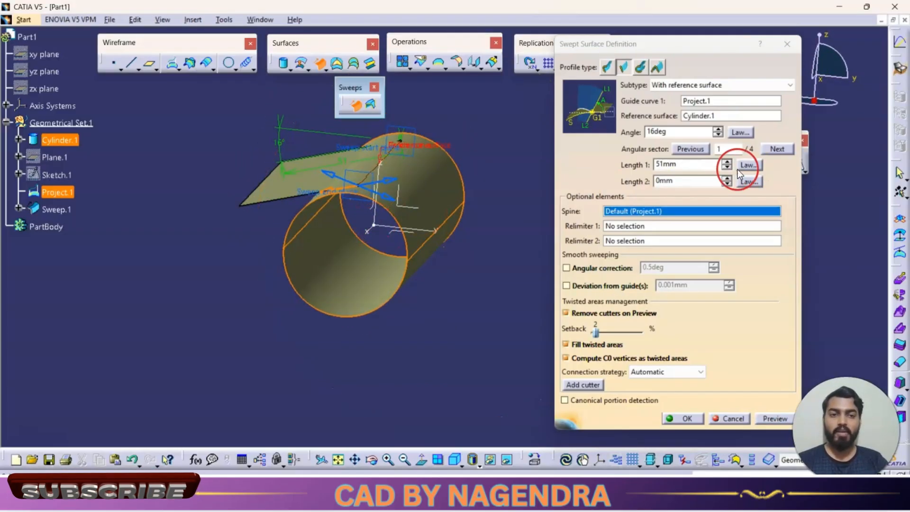
Switch the swept surface to angular sector 2 and preview it
click(777, 149)
click(767, 416)
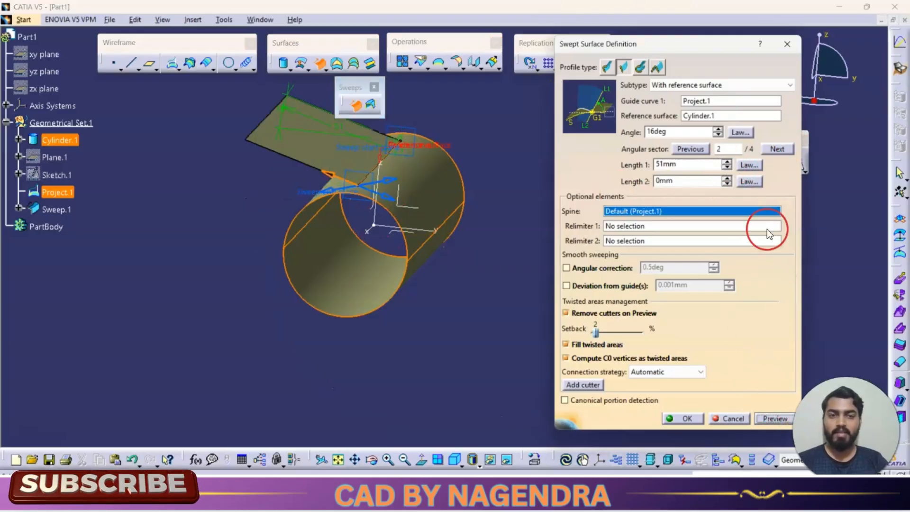
middle_drag(379, 247, 395, 230)
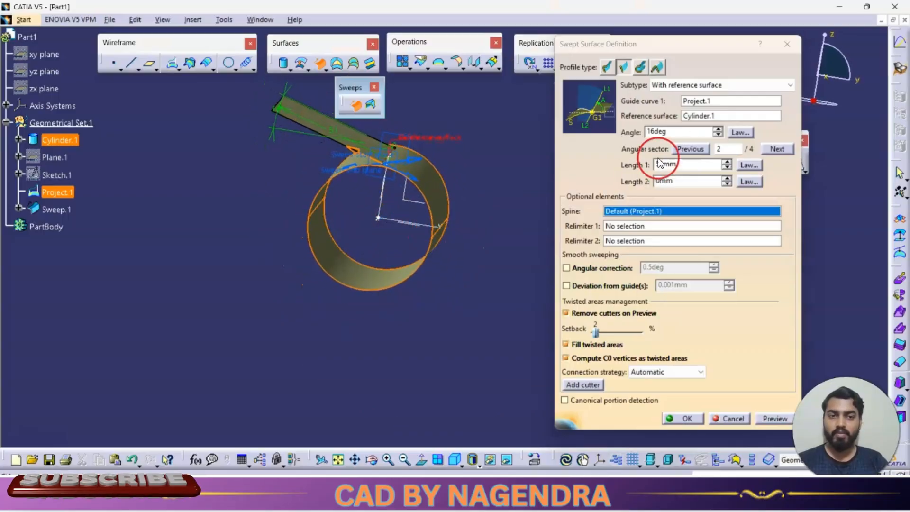
Set the sweep angle to 30 degrees and preview the swept surface in angular sector 2
click(684, 132)
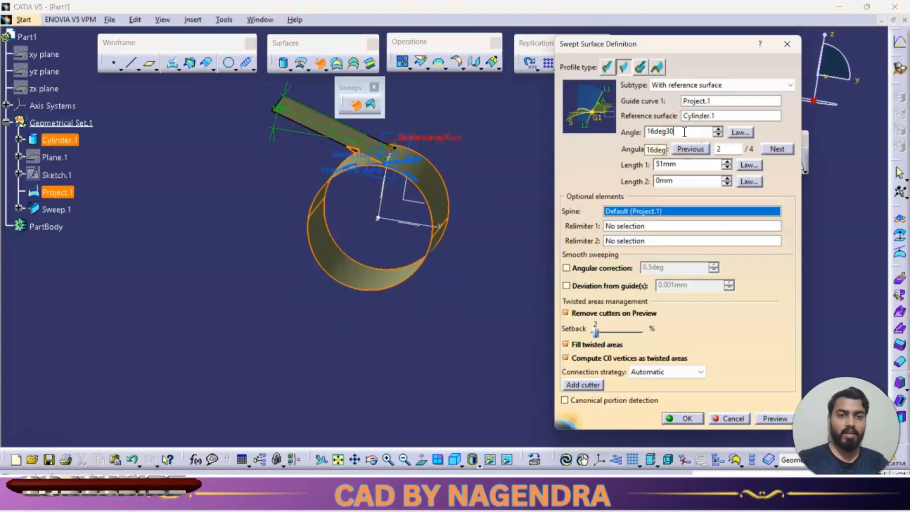
double_click(684, 132)
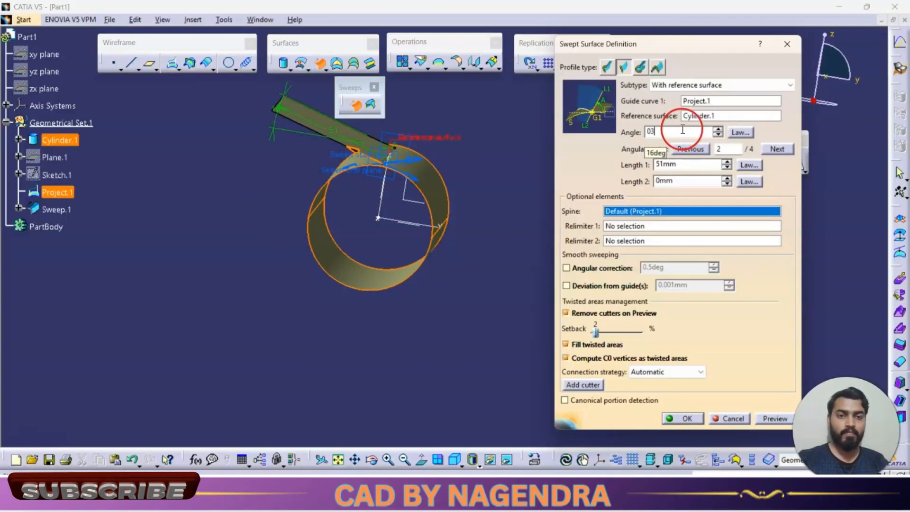
key(BackSpace)
key(BackSpace)
key(BackSpace)
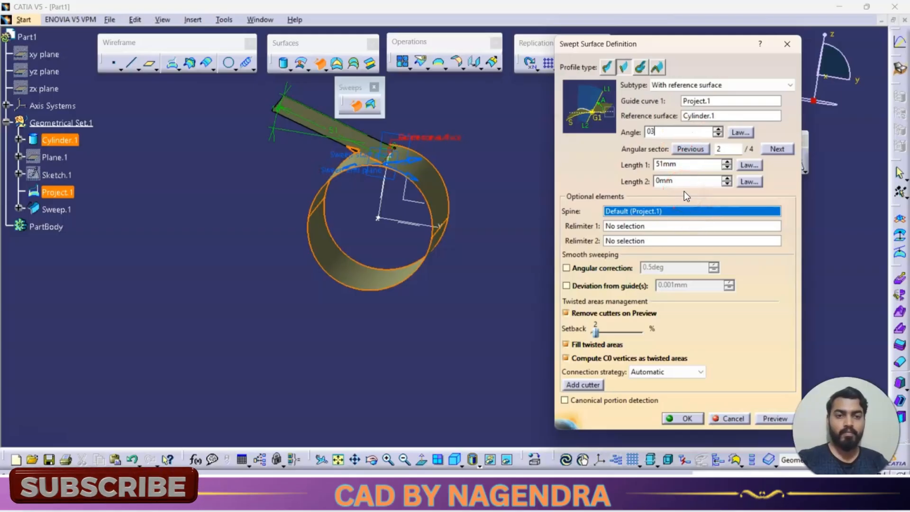
text(30)
click(767, 416)
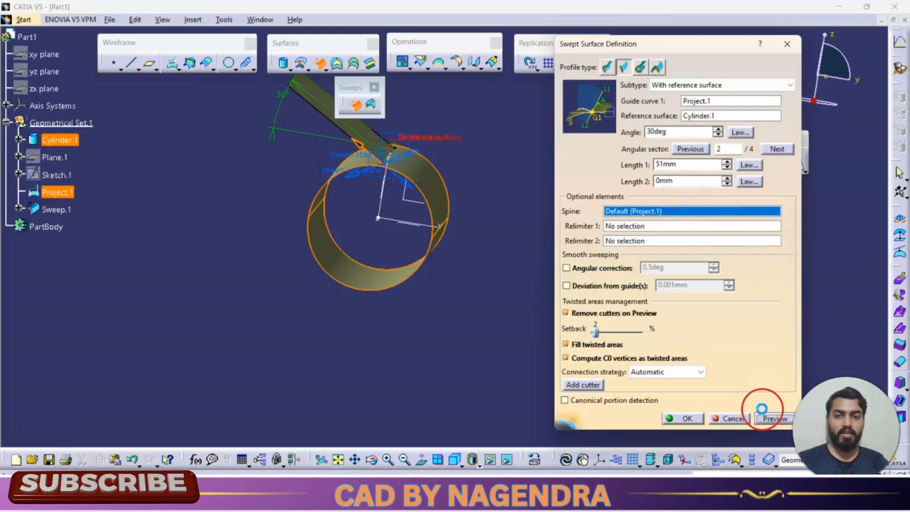
Preview angular sectors 3 and 4 of the sweep in an end-on view of the cylinder, and discard the sweep
click(463, 465)
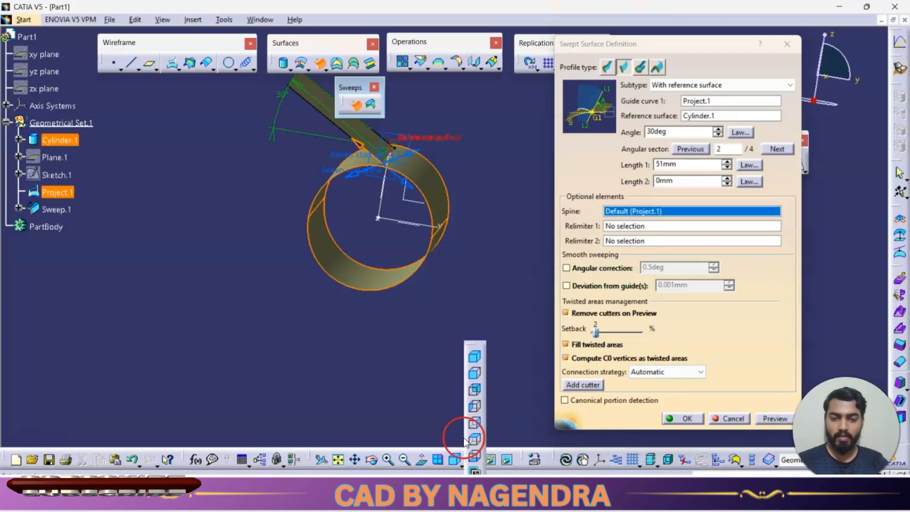
click(474, 376)
middle_drag(476, 185, 471, 223)
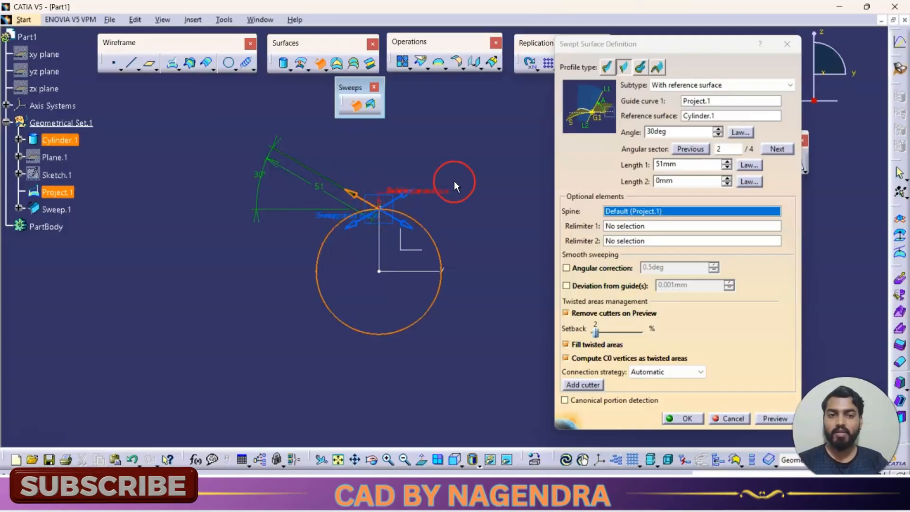
click(779, 149)
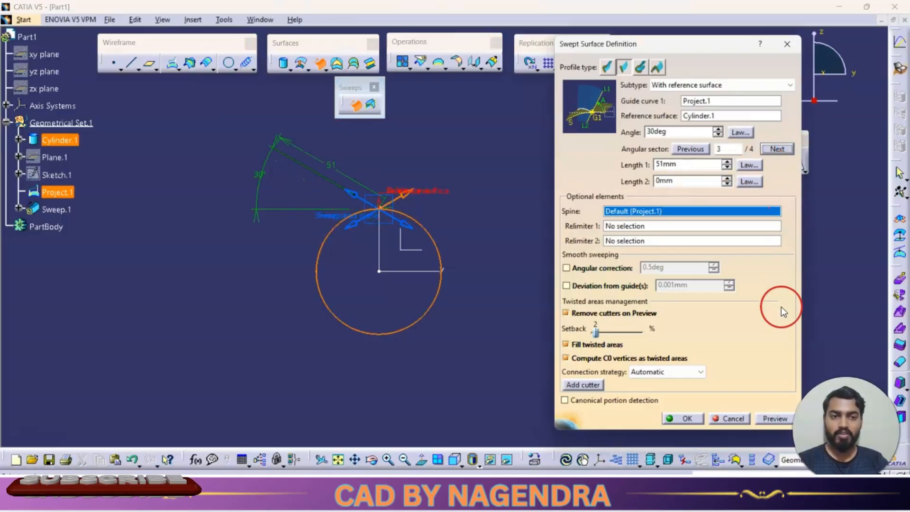
click(768, 418)
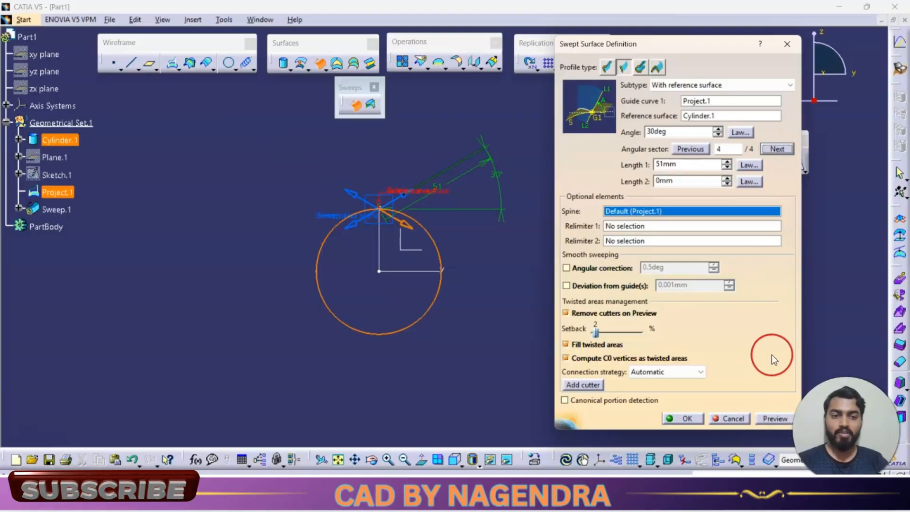
click(774, 419)
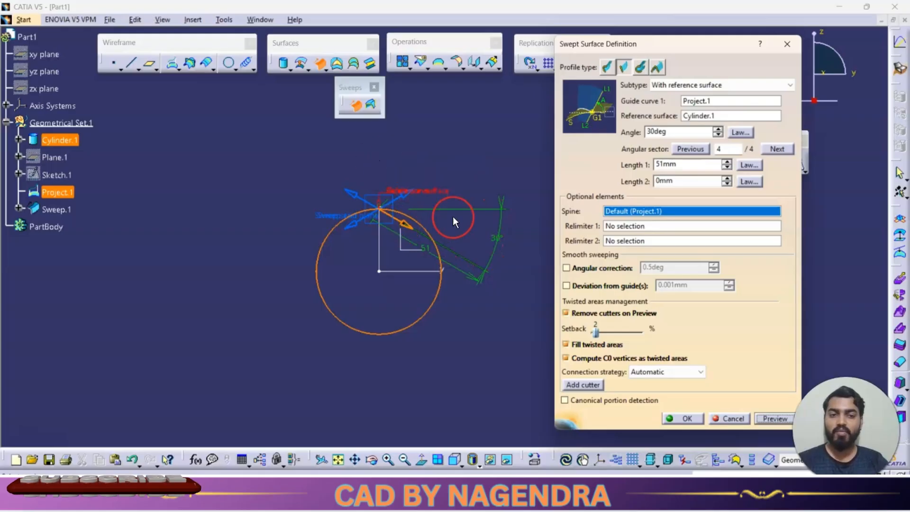
click(727, 419)
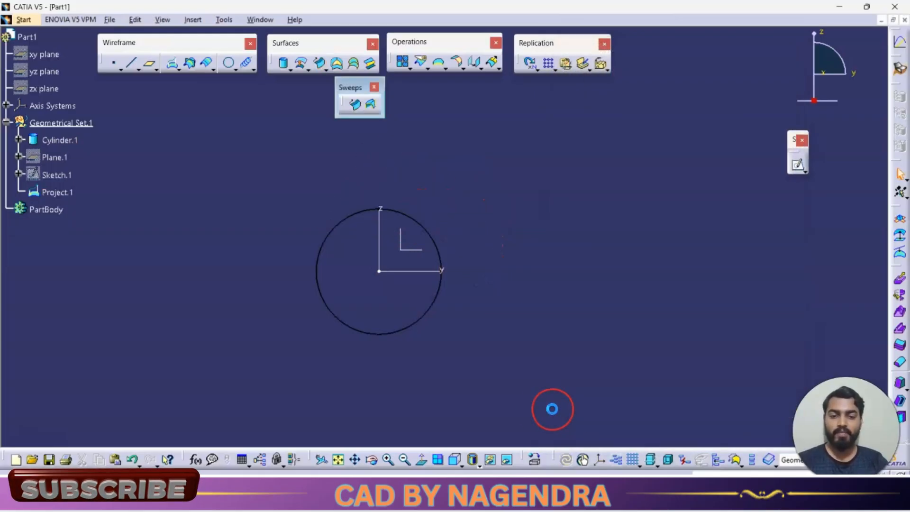
click(459, 460)
click(471, 356)
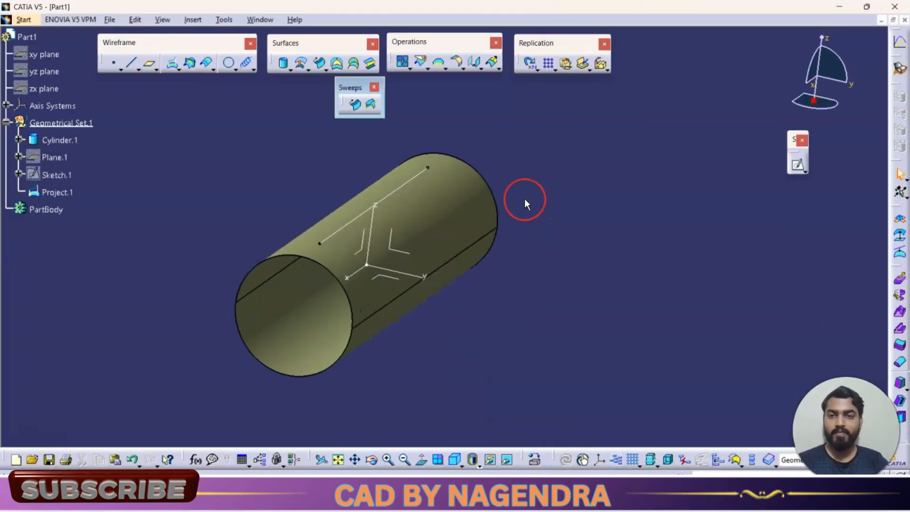
click(356, 106)
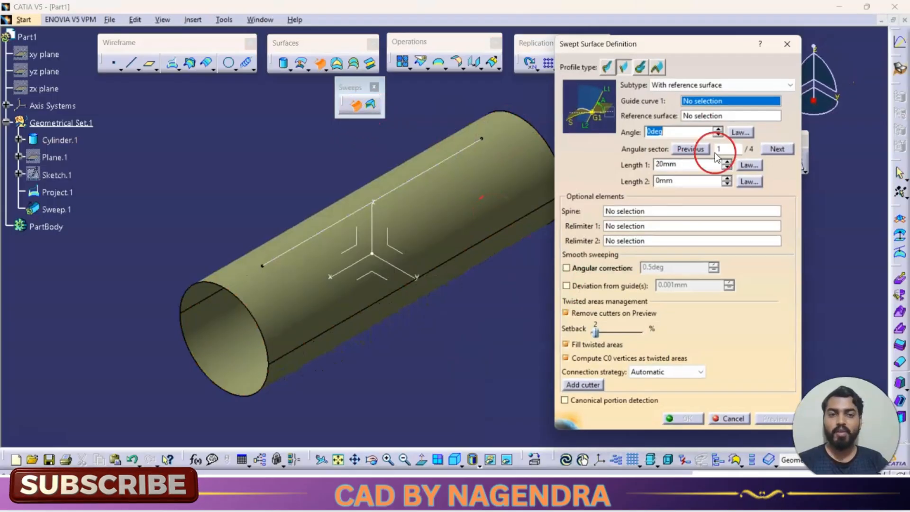
click(707, 85)
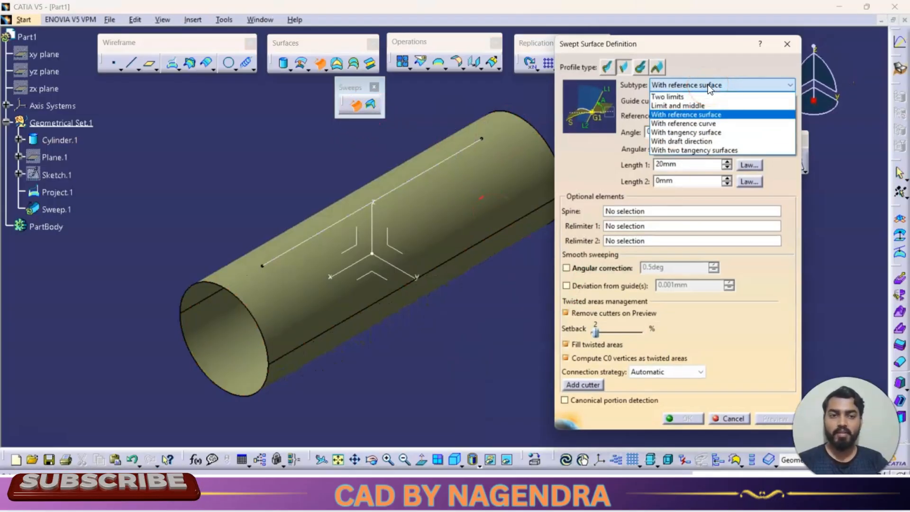
click(675, 123)
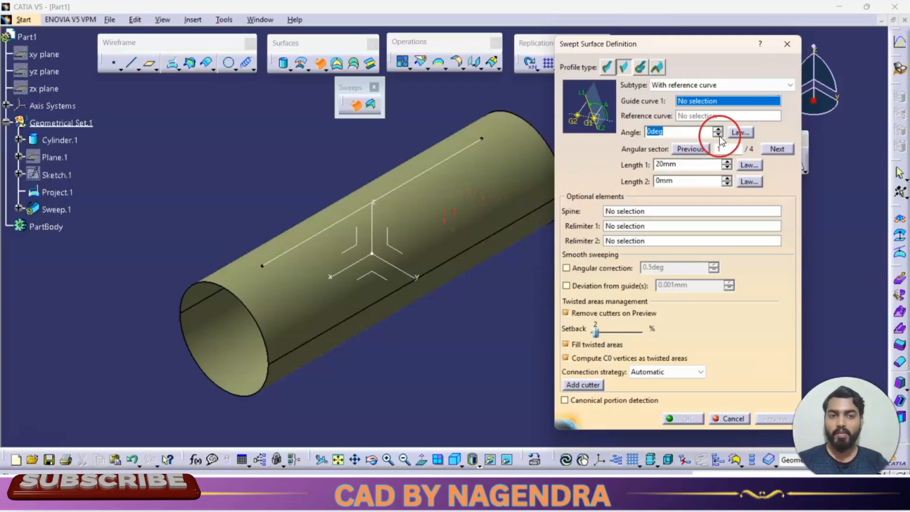
click(486, 255)
click(730, 419)
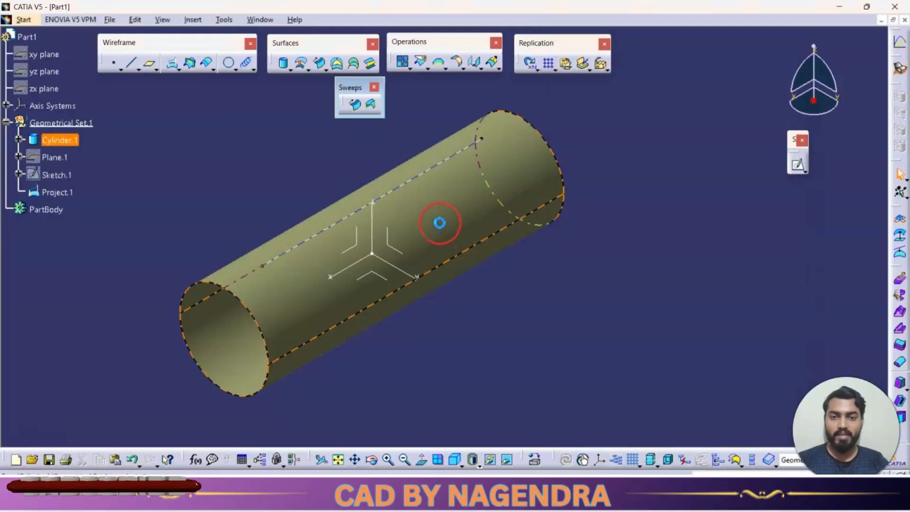
Delete the cylinder surface together with all its children, including the projected line
key(Delete)
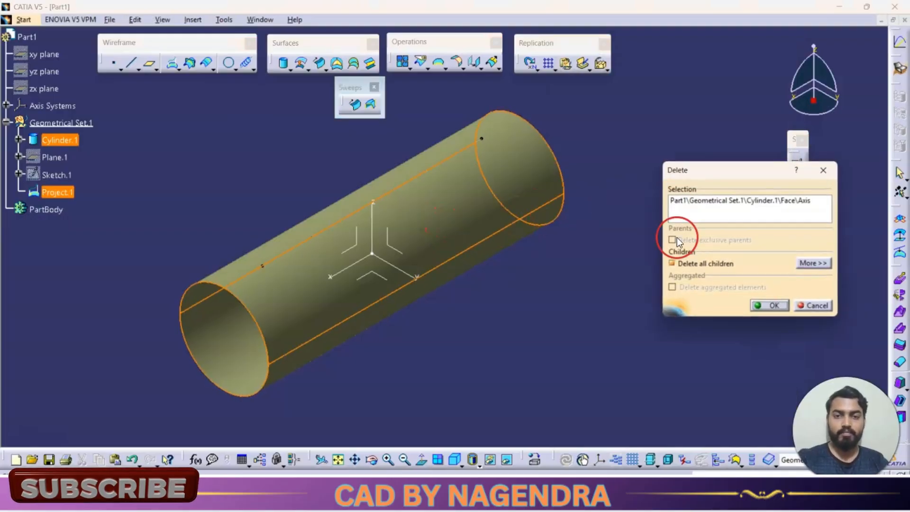
click(758, 304)
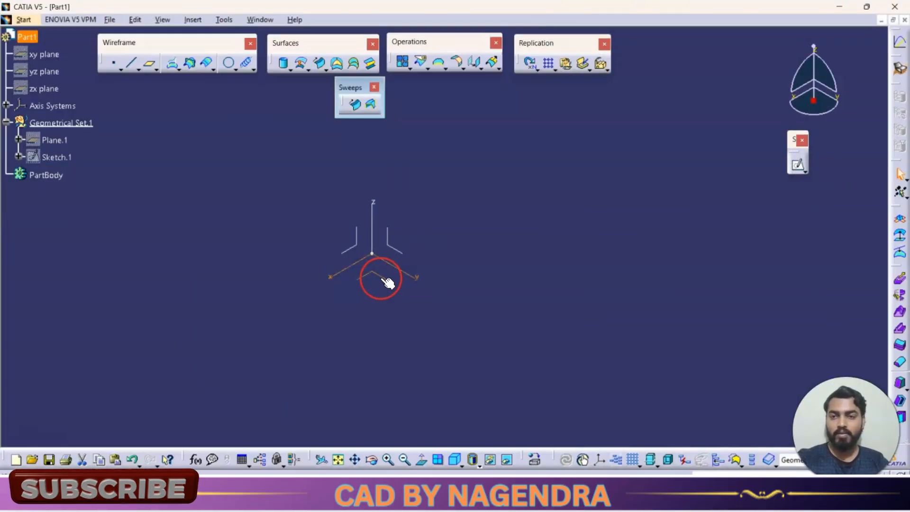
Show the hidden offset plane and the line sketched on it again
click(53, 141)
right_click(53, 142)
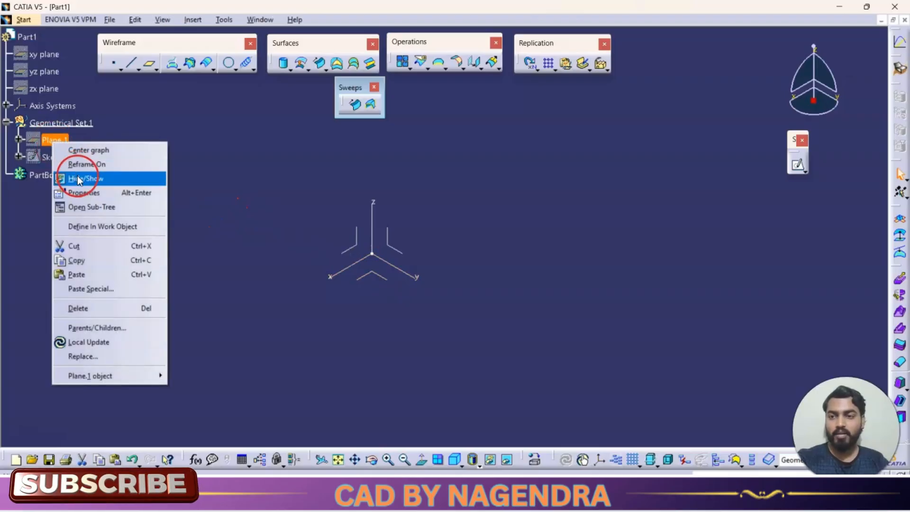
click(78, 177)
right_click(53, 157)
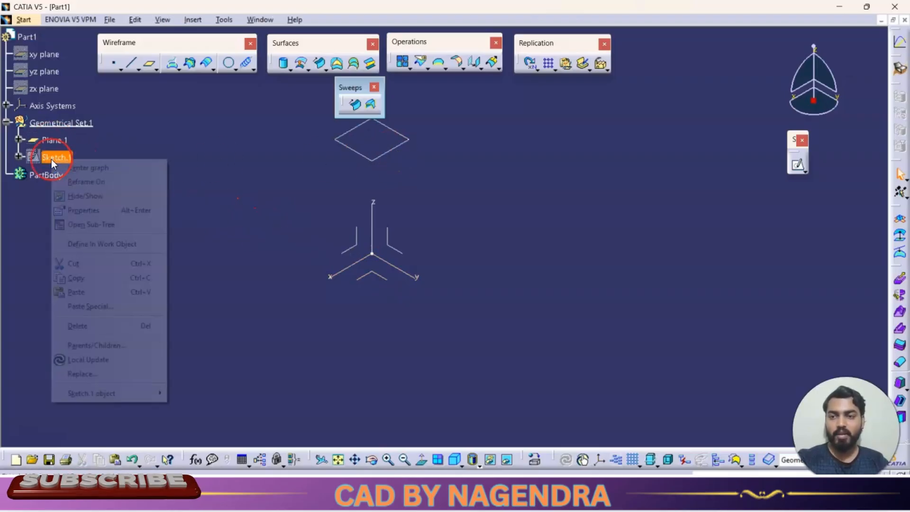
click(90, 197)
middle_drag(416, 189, 490, 228)
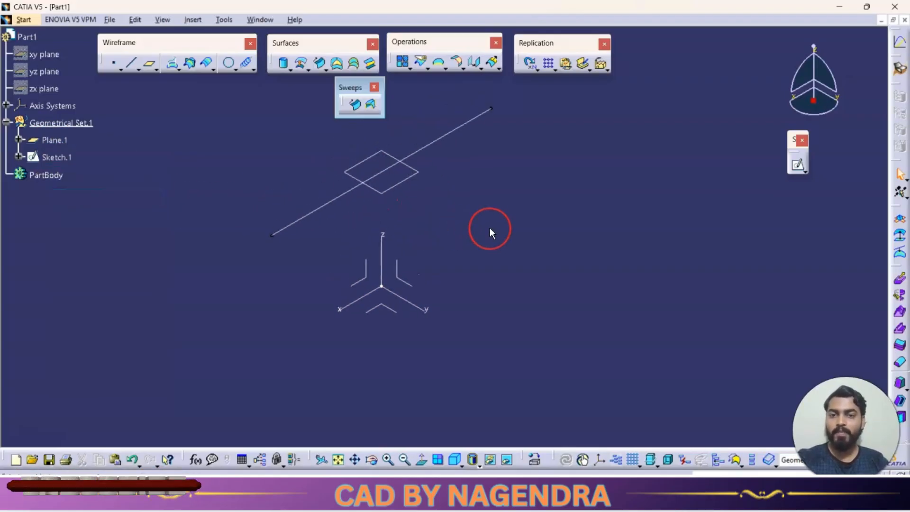
Preview a linear swept surface with reference curve, using the sketched line as guide curve and the X axis as reference curve
click(354, 107)
click(704, 84)
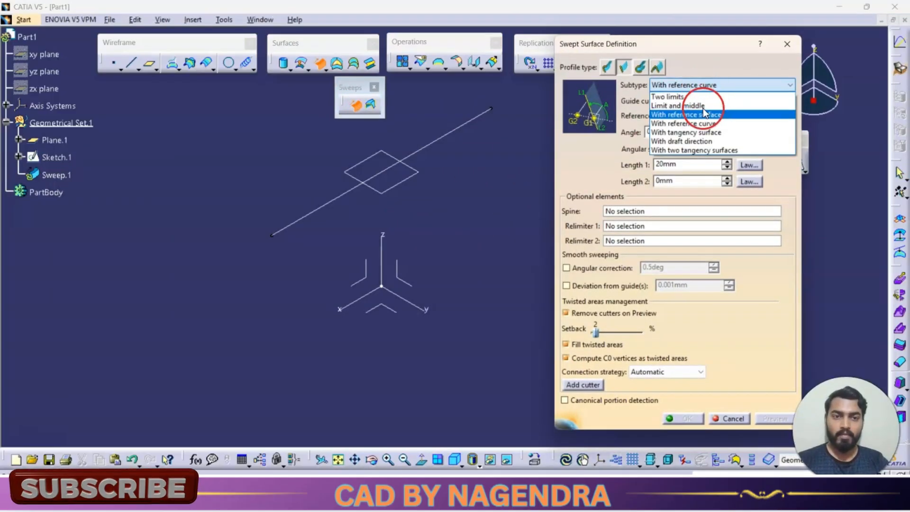
click(705, 123)
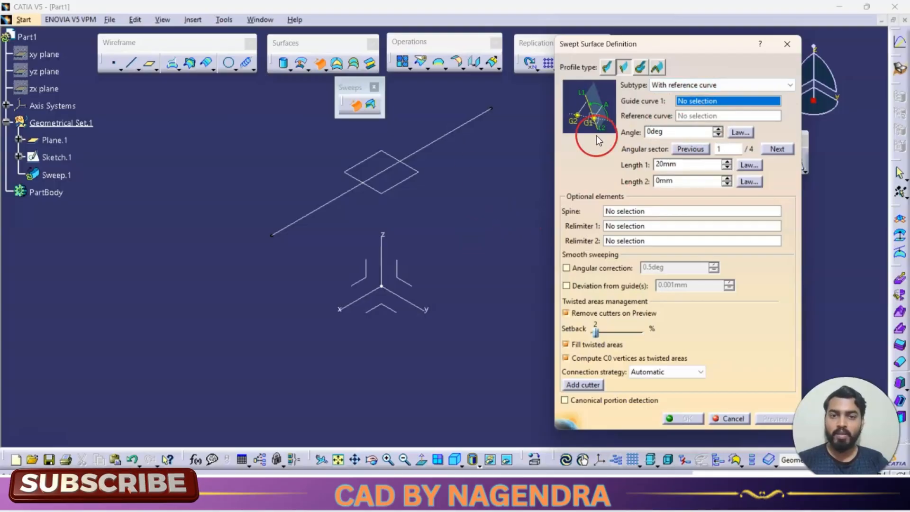
click(432, 142)
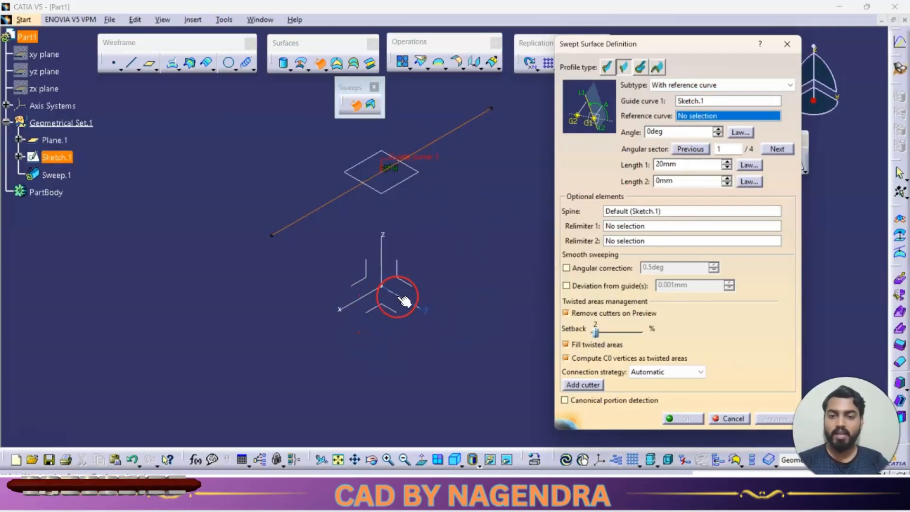
click(372, 292)
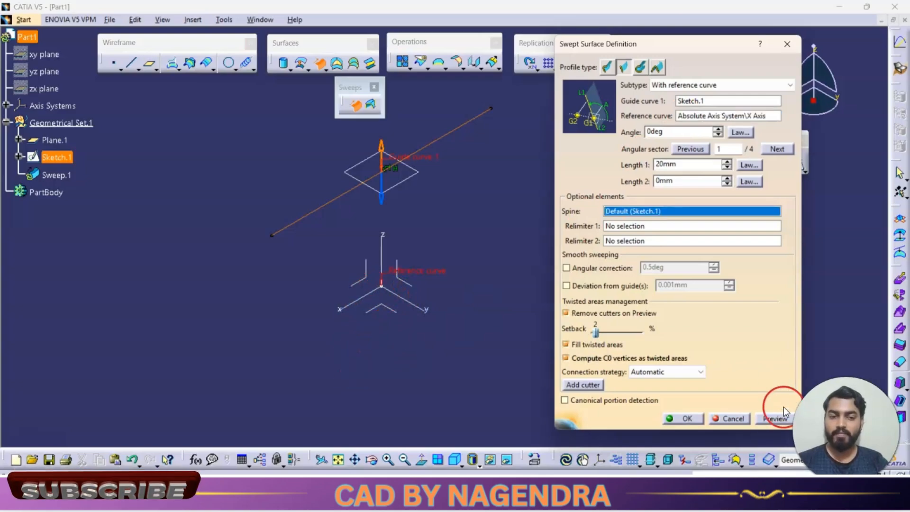
click(775, 418)
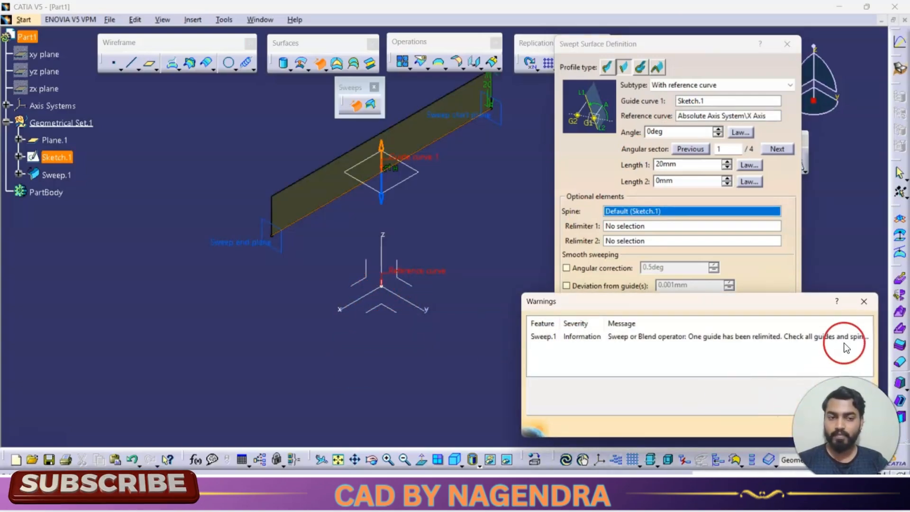
click(864, 301)
Set the sweep's length 1 to 33 mm and its angle to 19 degrees, preview it, and create the surface
click(474, 458)
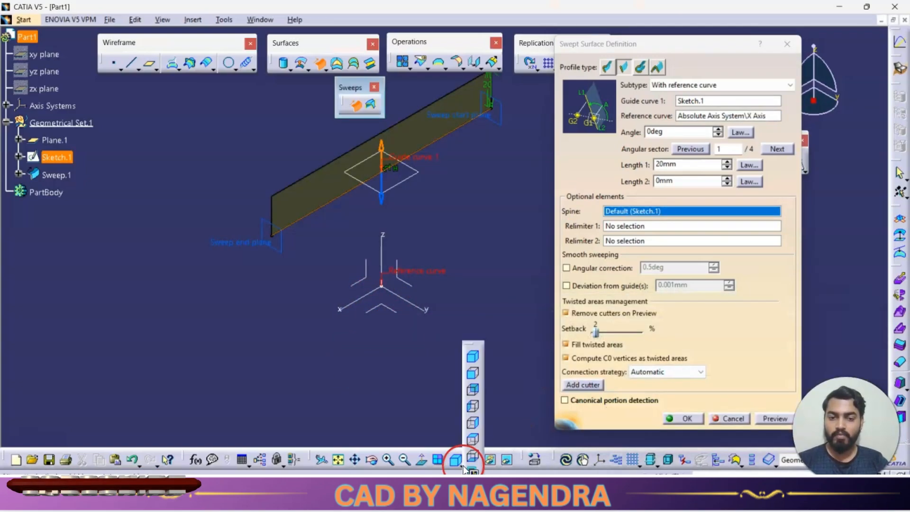
click(472, 374)
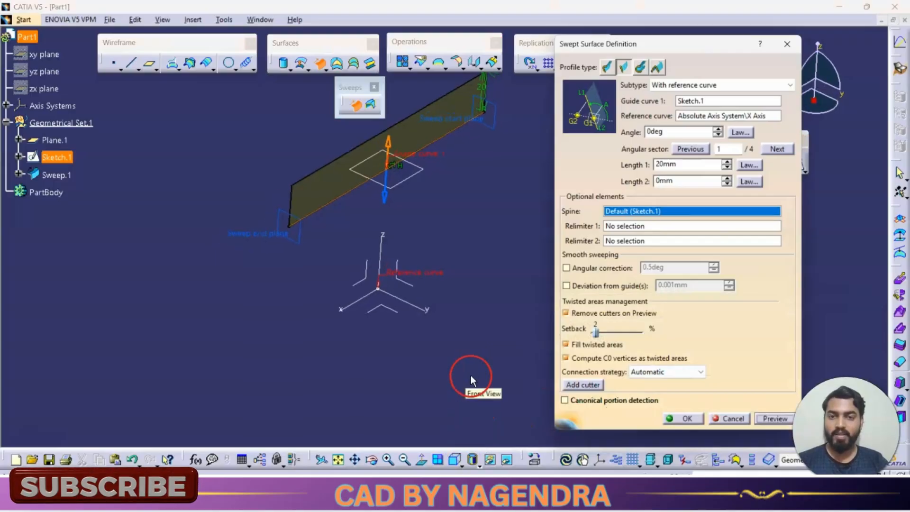
click(728, 163)
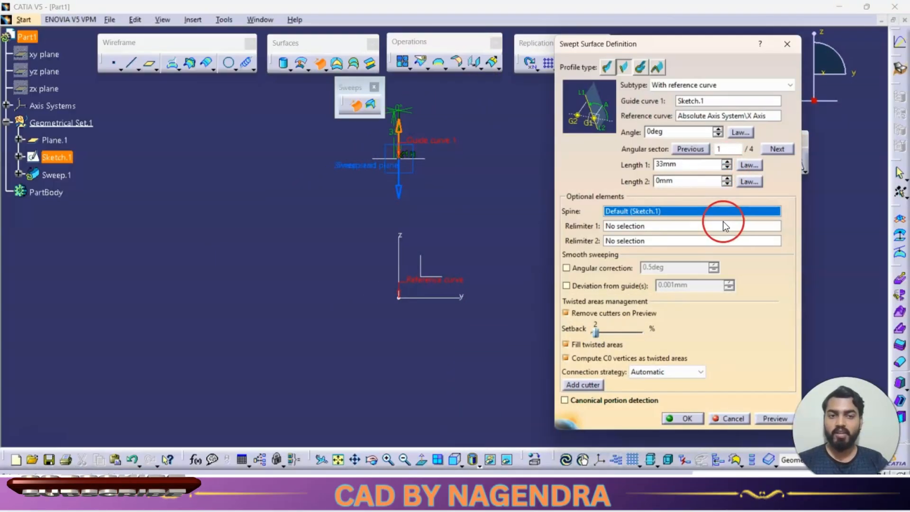
click(718, 129)
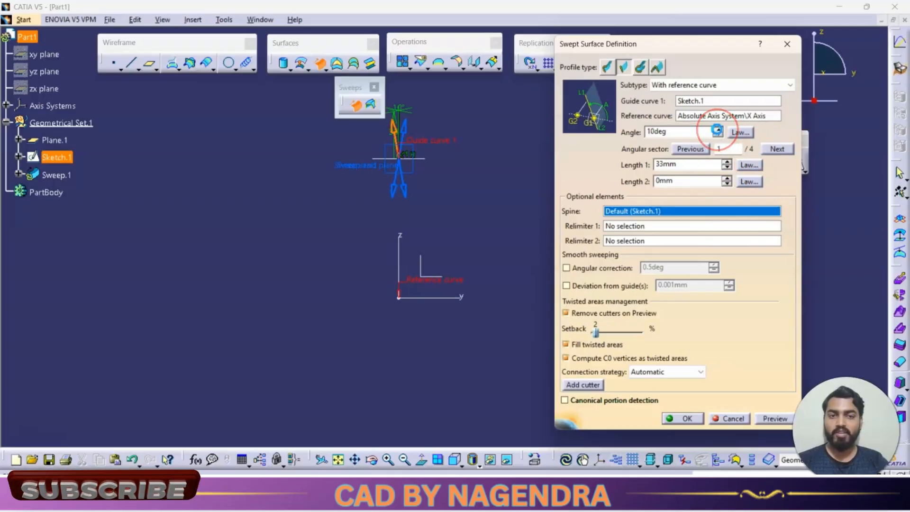
click(718, 129)
click(776, 419)
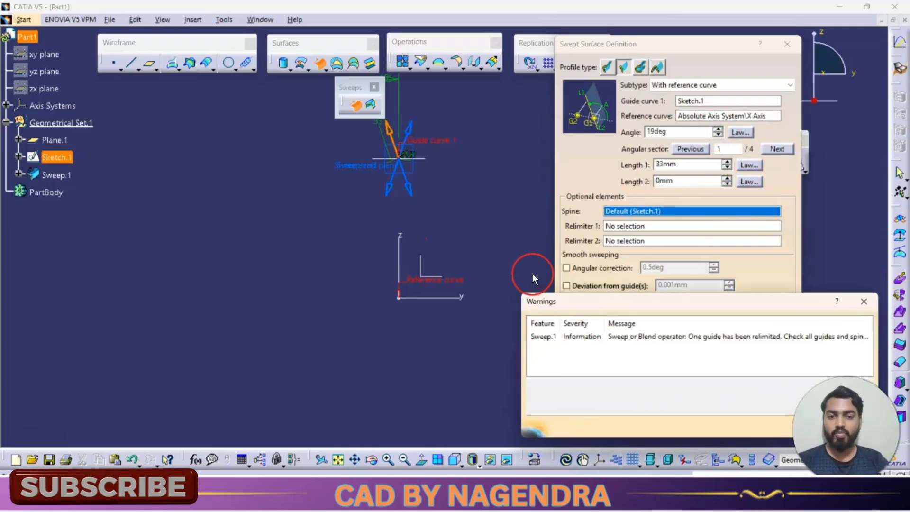
click(863, 302)
middle_drag(481, 278, 458, 430)
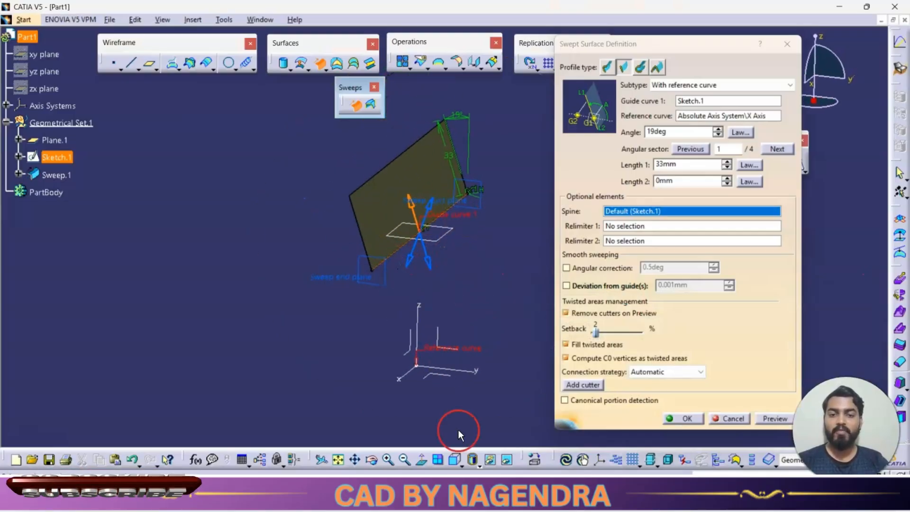
click(422, 375)
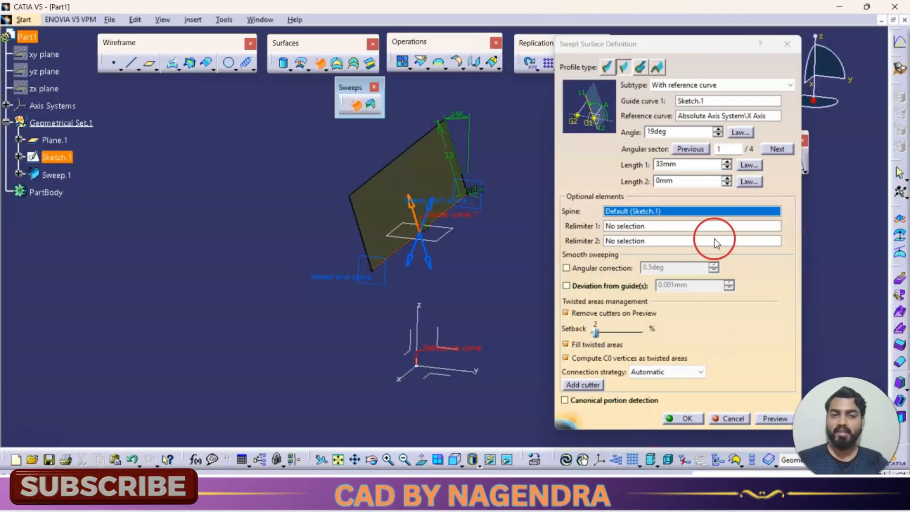
click(683, 418)
Delete the swept surface and return to an isometric view of the plane and sketched line
mouse_move(544, 246)
middle_down()
mouse_move(428, 243)
mouse_move(539, 250)
middle_up()
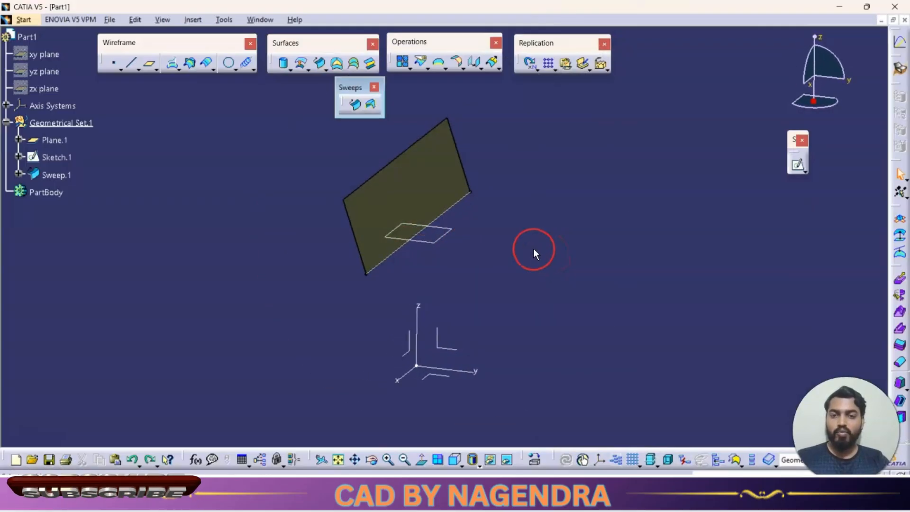
key(Delete)
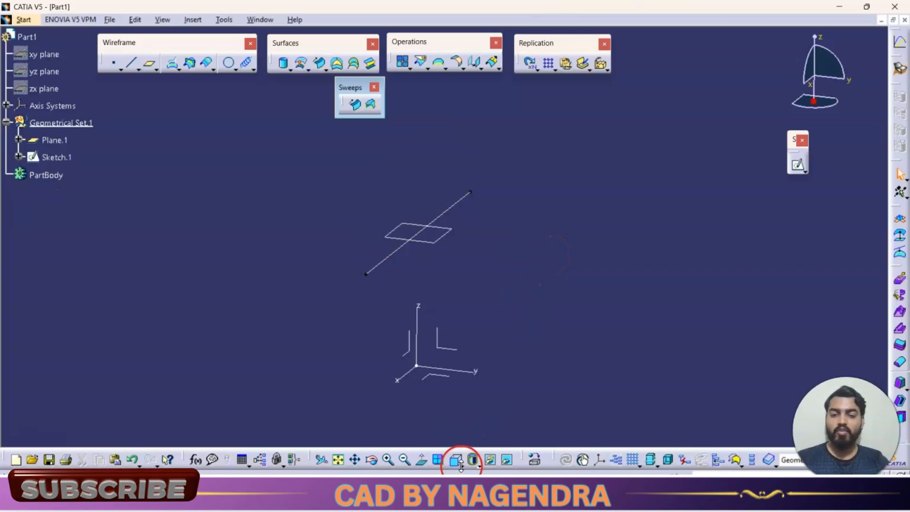
click(462, 466)
click(475, 354)
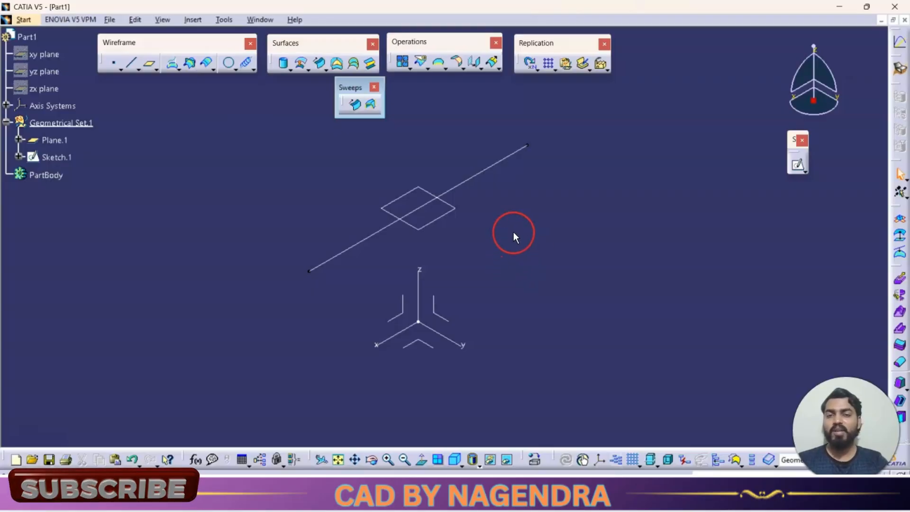
click(363, 110)
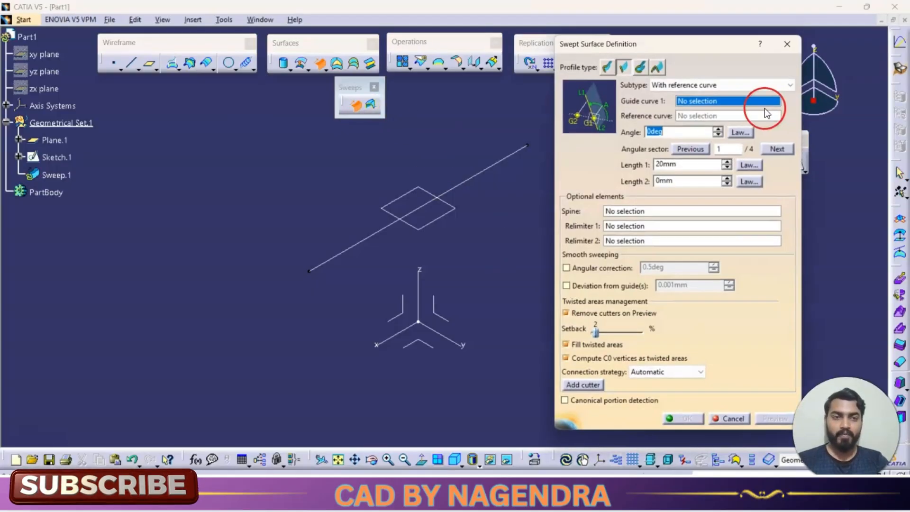
click(744, 84)
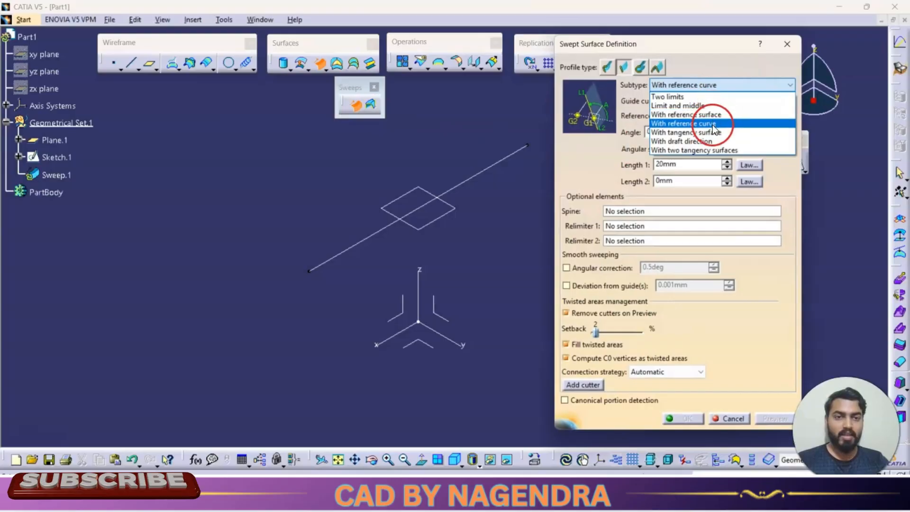
click(699, 134)
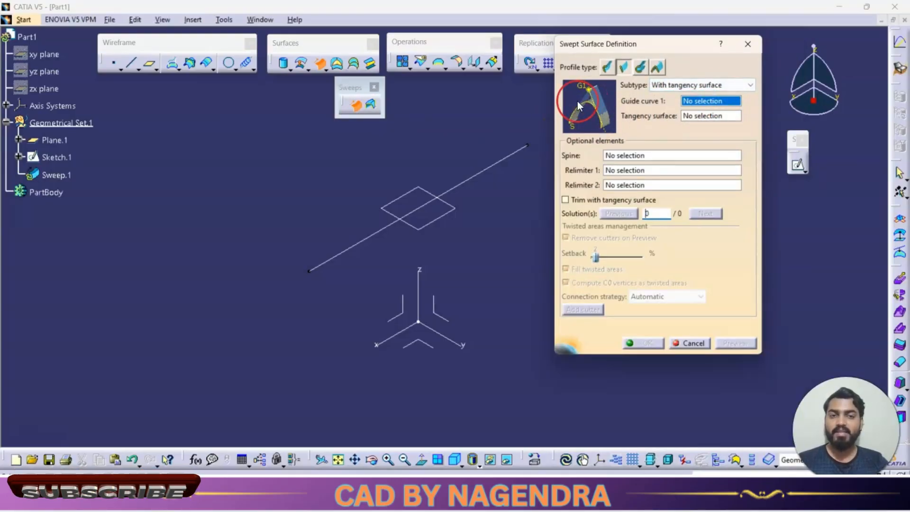
click(748, 44)
Create a cylinder surface at the origin along the X axis with a 26 mm radius and 87 mm length in both directions
click(285, 64)
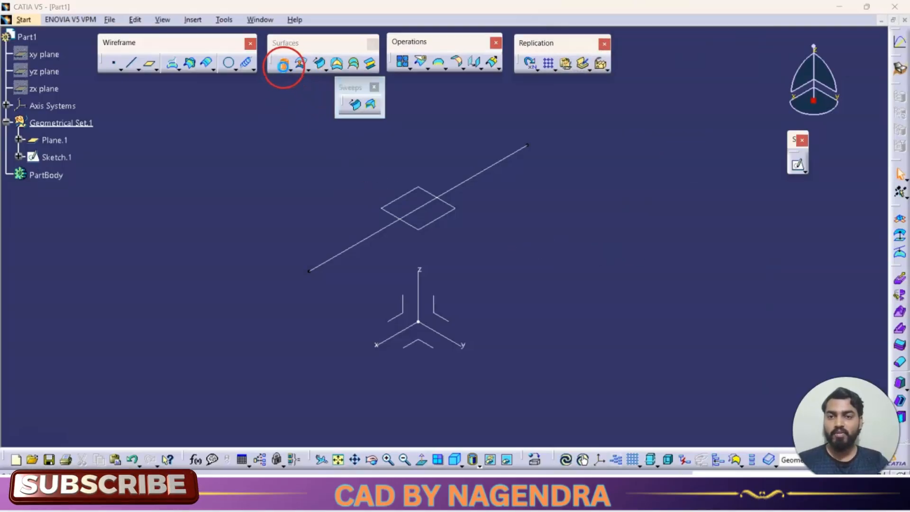
click(419, 323)
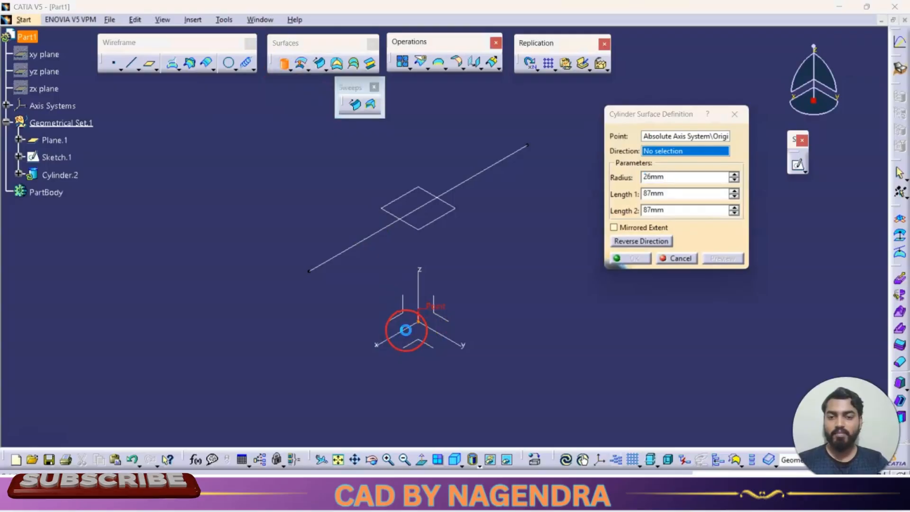
click(405, 329)
click(631, 258)
mouse_move(547, 327)
middle_down()
mouse_move(644, 207)
mouse_move(596, 170)
mouse_move(366, 325)
mouse_move(364, 259)
mouse_move(331, 250)
middle_up()
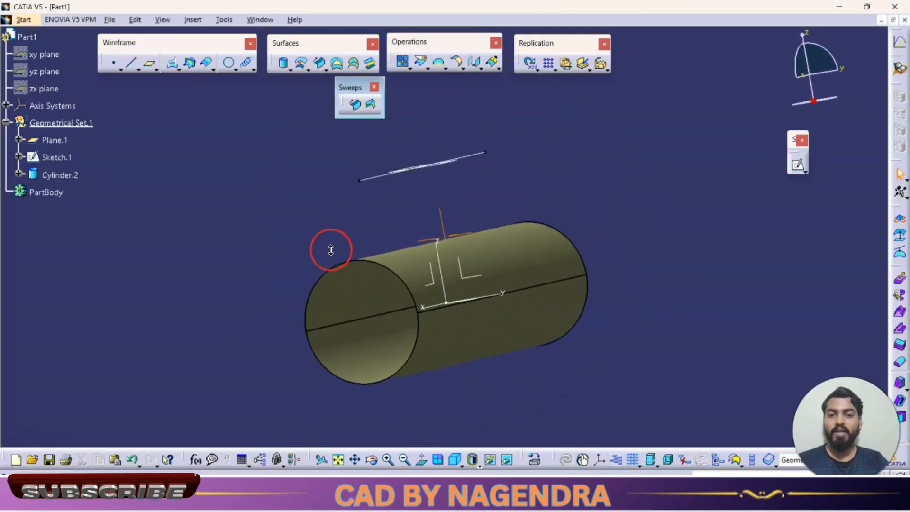
middle_drag(583, 153, 610, 162)
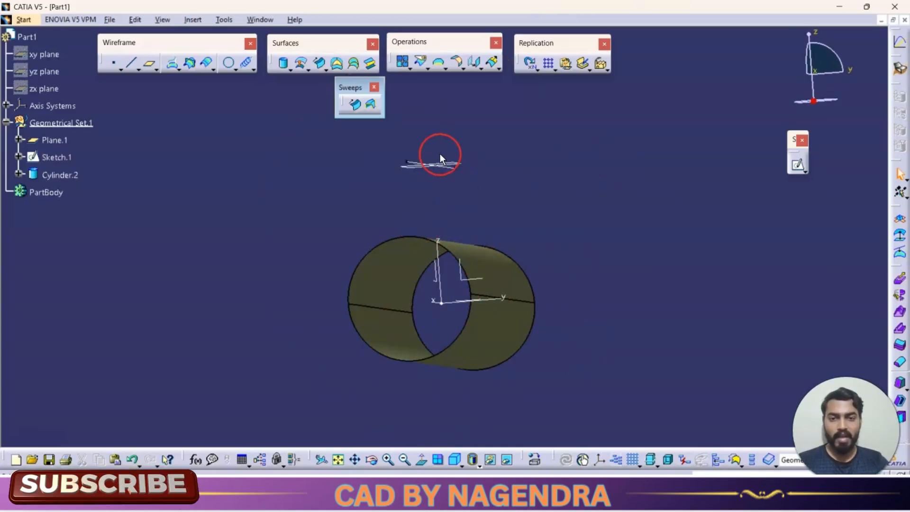
middle_drag(568, 283, 574, 237)
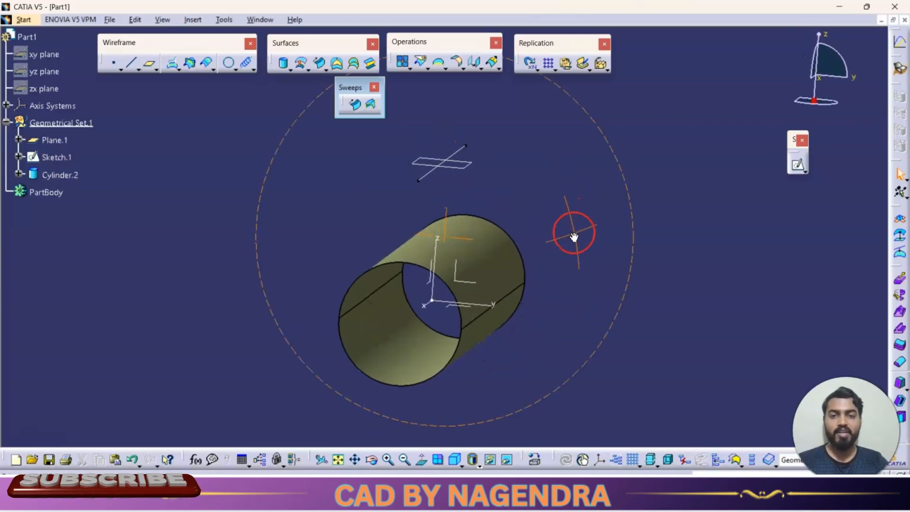
Preview a linear sweep with tangency surface, using the sketched line as guide curve and the cylinder as tangency surface
click(357, 105)
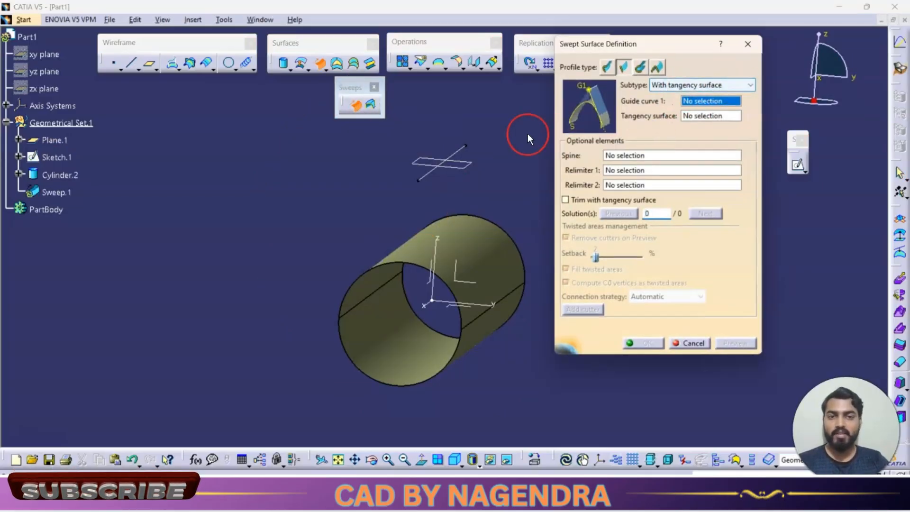
click(451, 155)
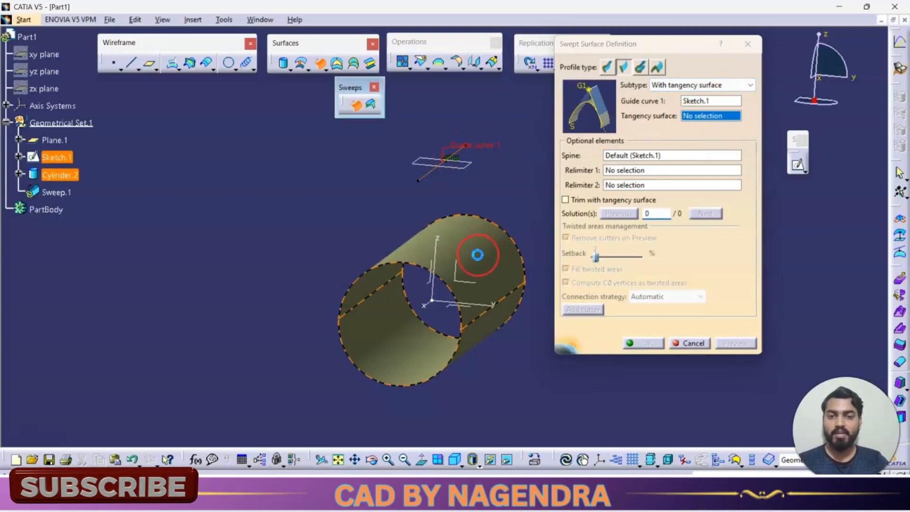
click(476, 254)
click(744, 348)
mouse_move(508, 274)
middle_down()
mouse_move(376, 254)
mouse_move(477, 240)
mouse_move(374, 252)
mouse_move(416, 244)
middle_up()
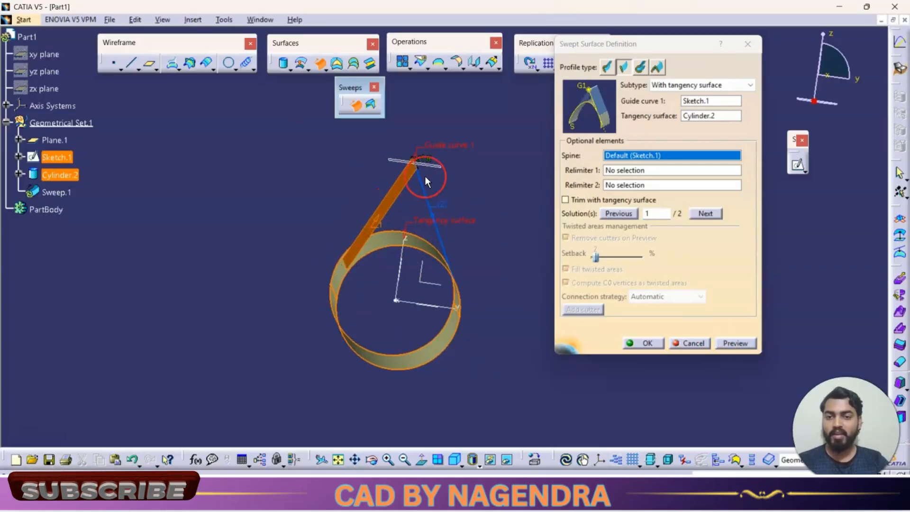
middle_drag(417, 223, 368, 225)
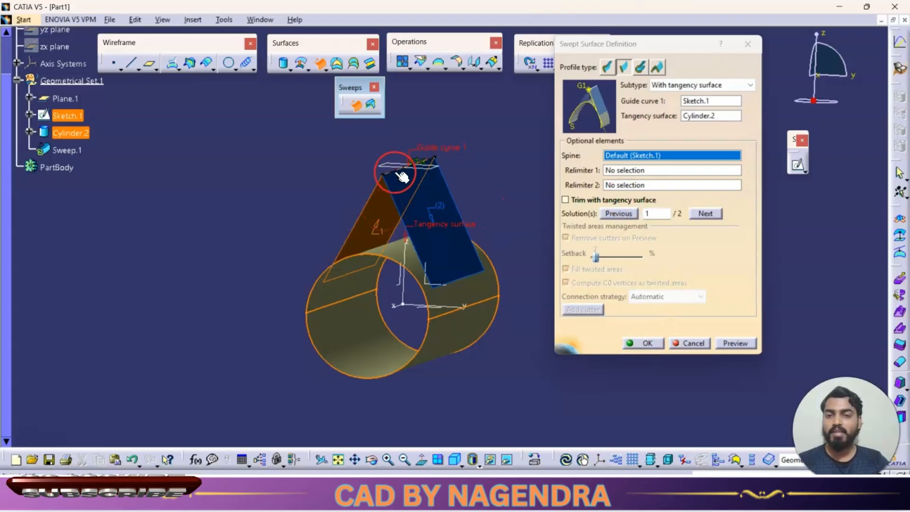
Compare both tangency solutions of the sweep and create the swept surface with solution 2
click(445, 194)
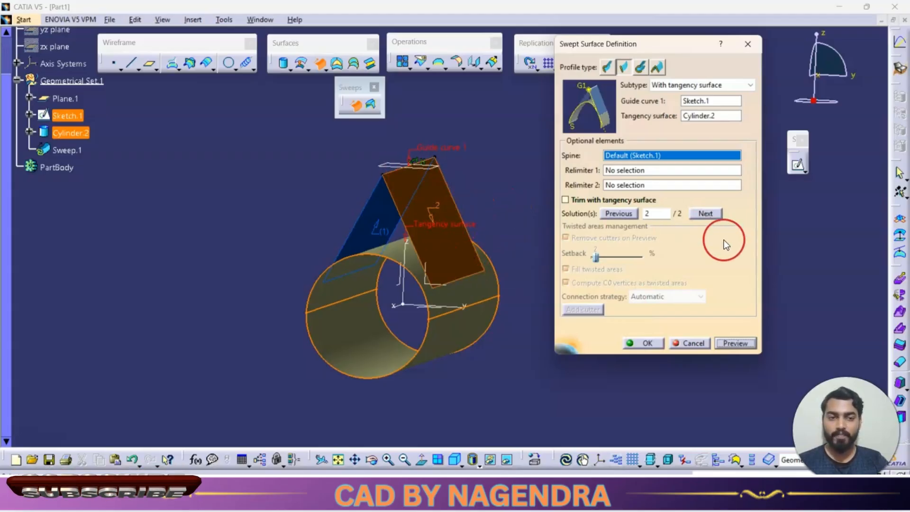
click(702, 213)
click(735, 341)
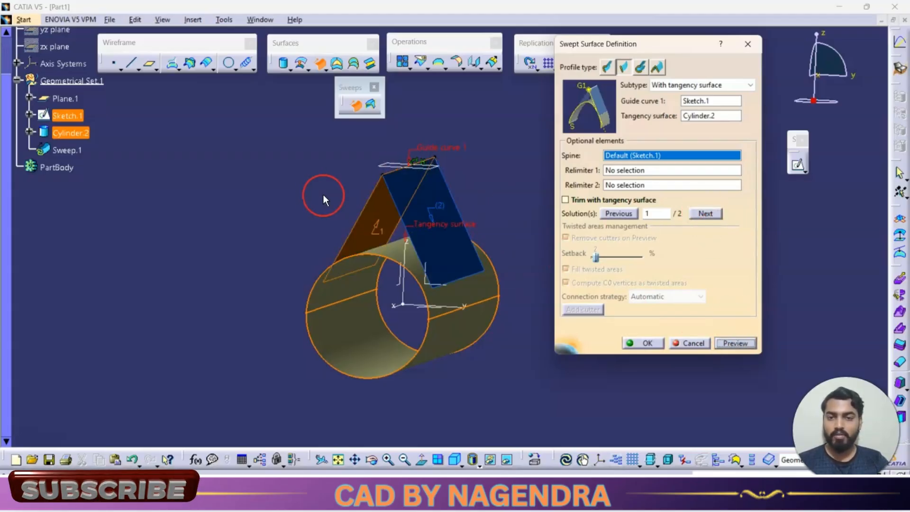
click(706, 214)
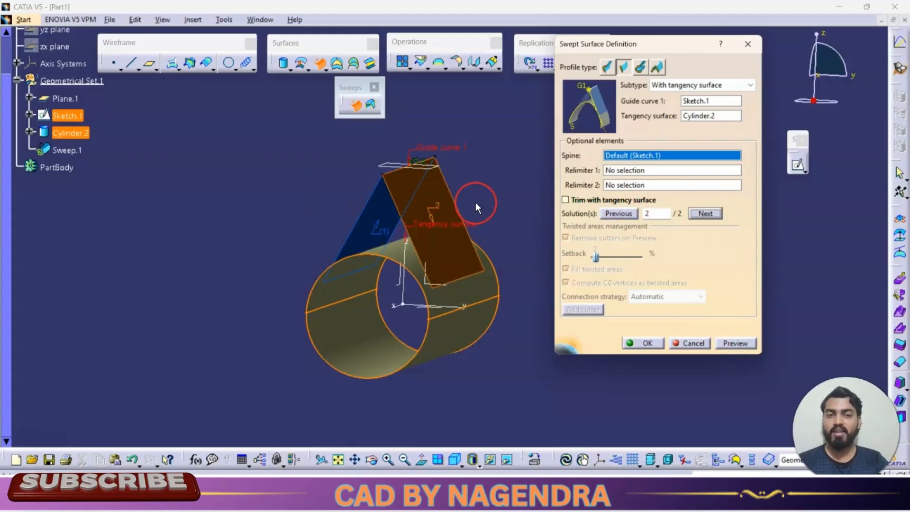
click(647, 344)
middle_drag(521, 161, 526, 202)
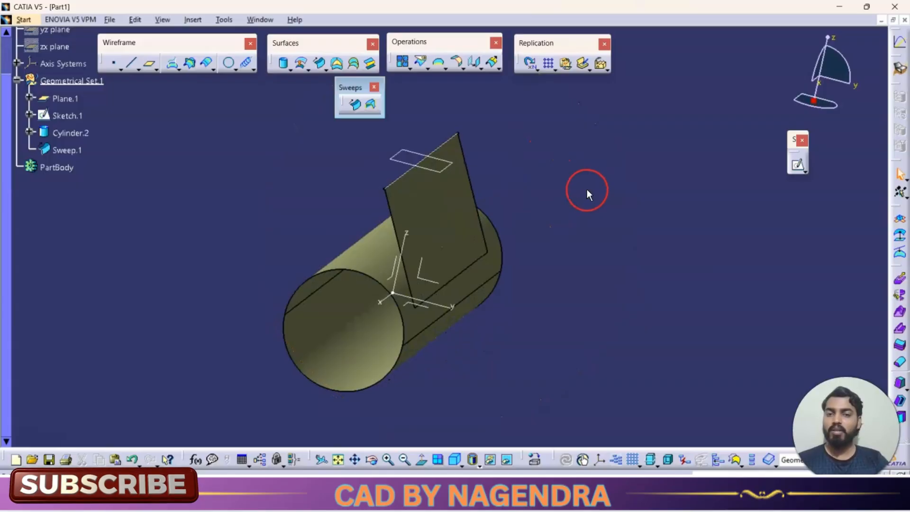
click(357, 109)
click(693, 87)
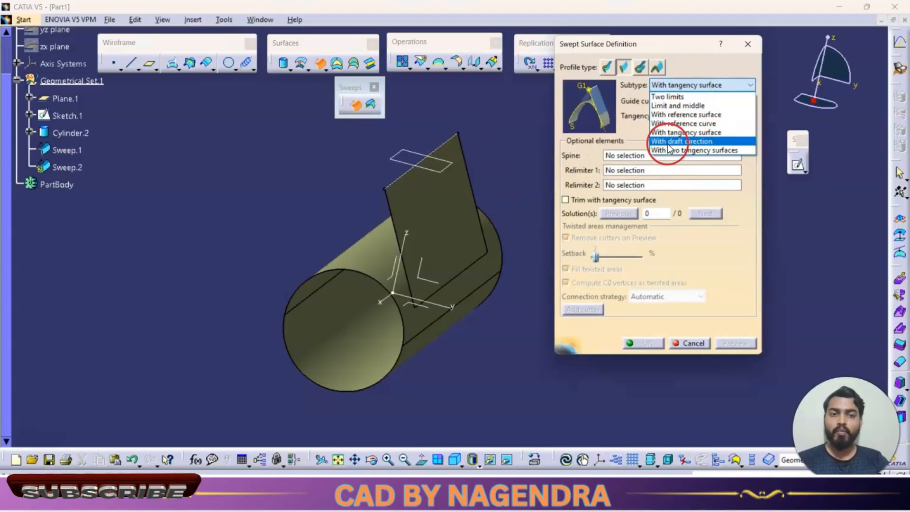
click(683, 141)
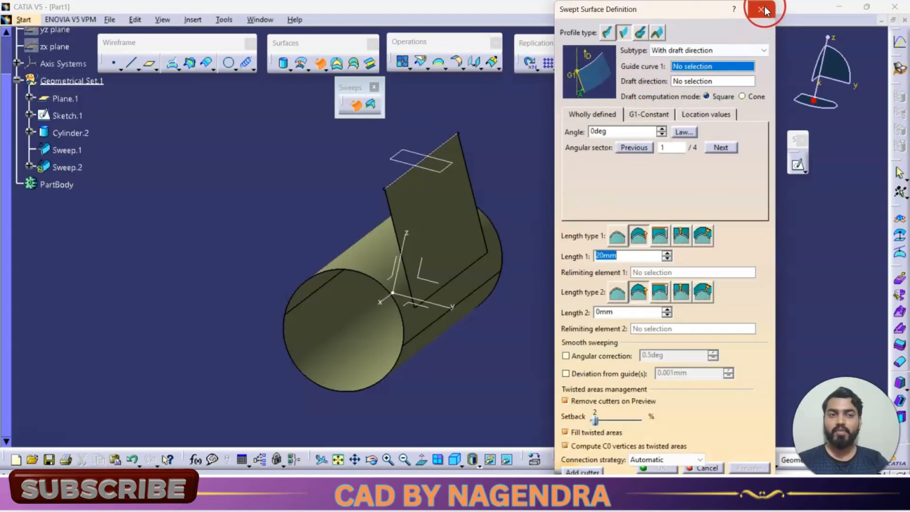
click(763, 10)
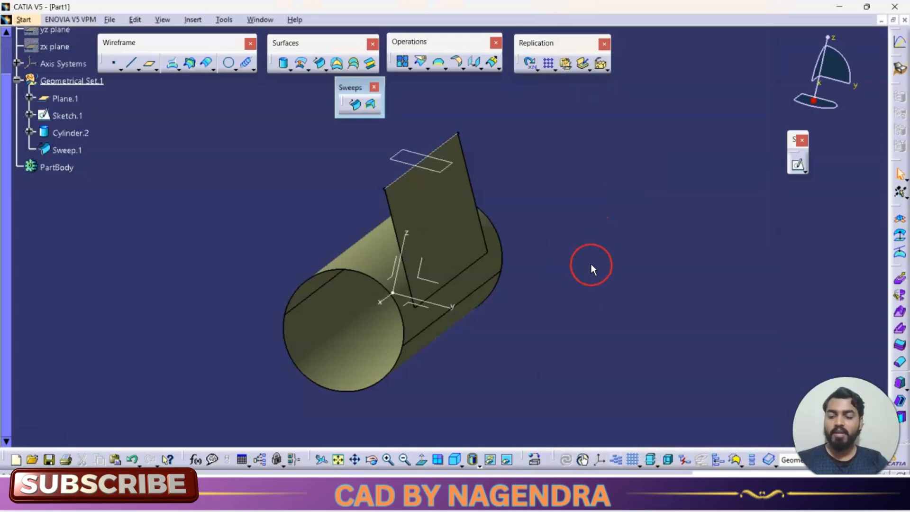
Undo the creation of the tangent swept surface and of the cylinder surface
key(ctrl+z)
key(ctrl+z)
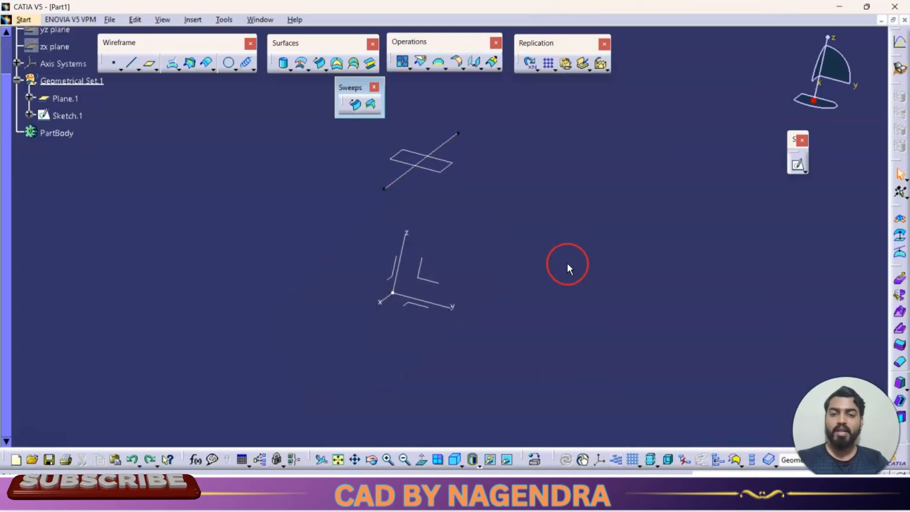